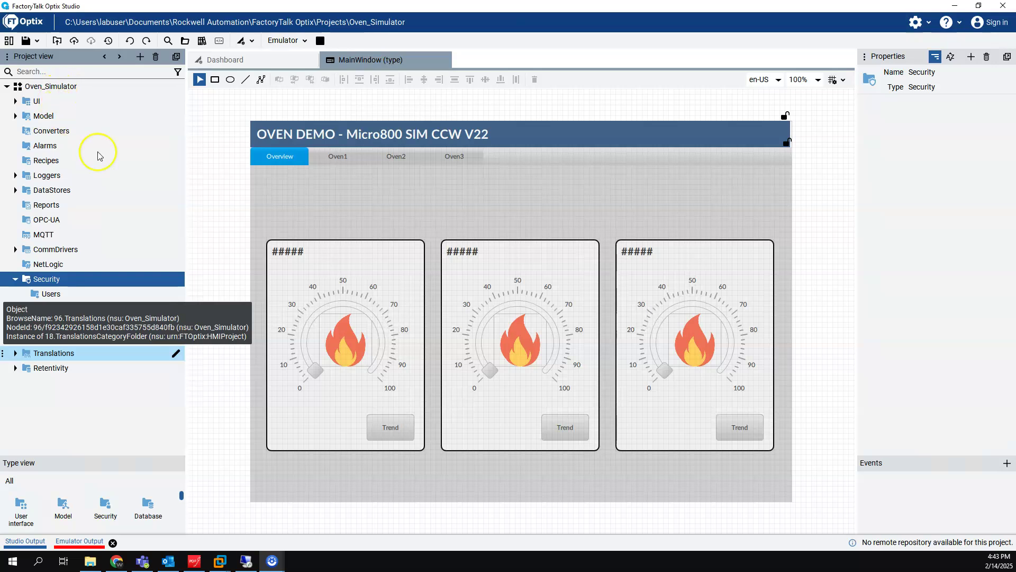
# Step: Select DataStores, then the Oven_Simulator root to show its authentication and password policy properties
pyautogui.click(156, 191)
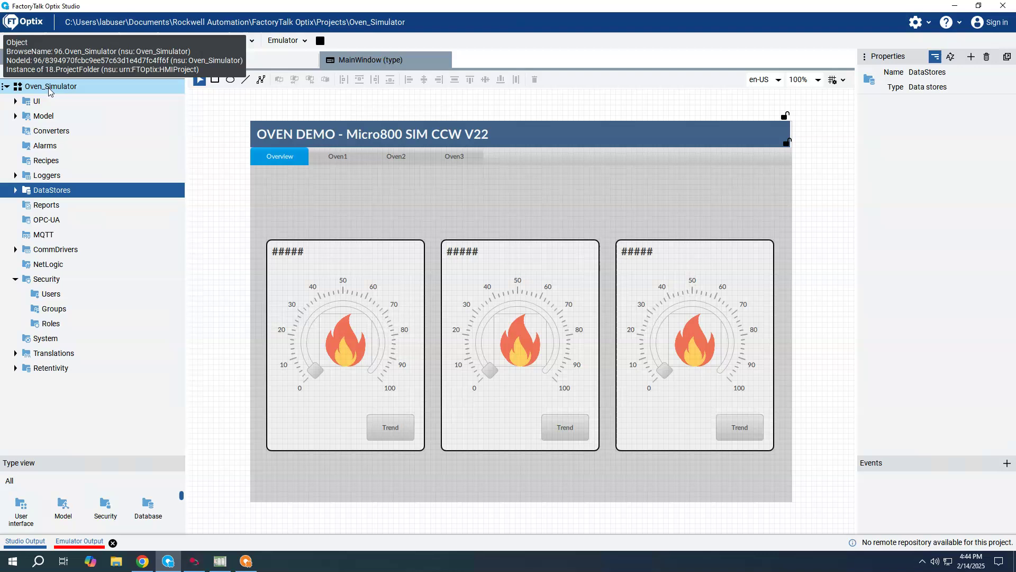
pyautogui.click(49, 90)
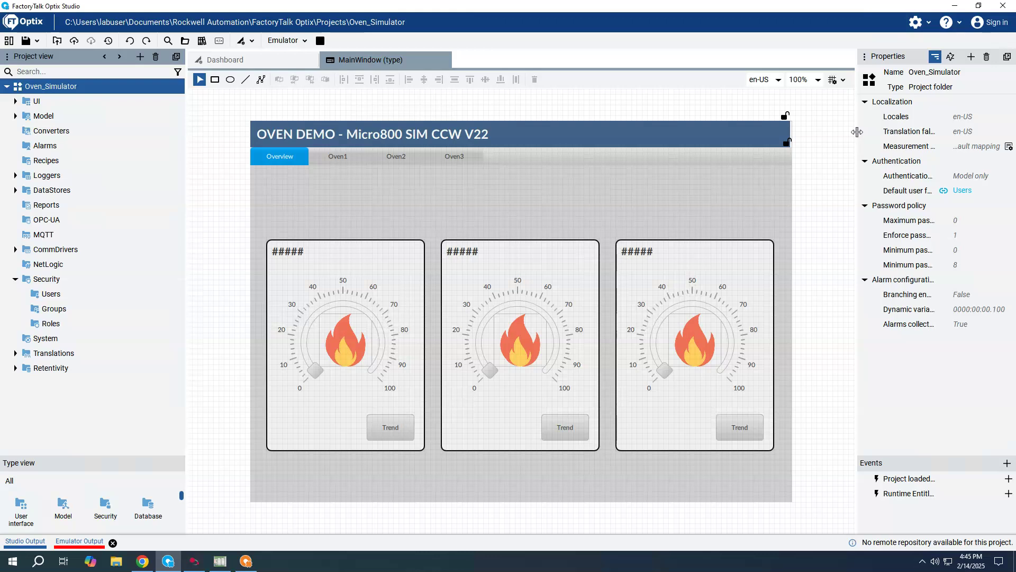
pyautogui.click(858, 162)
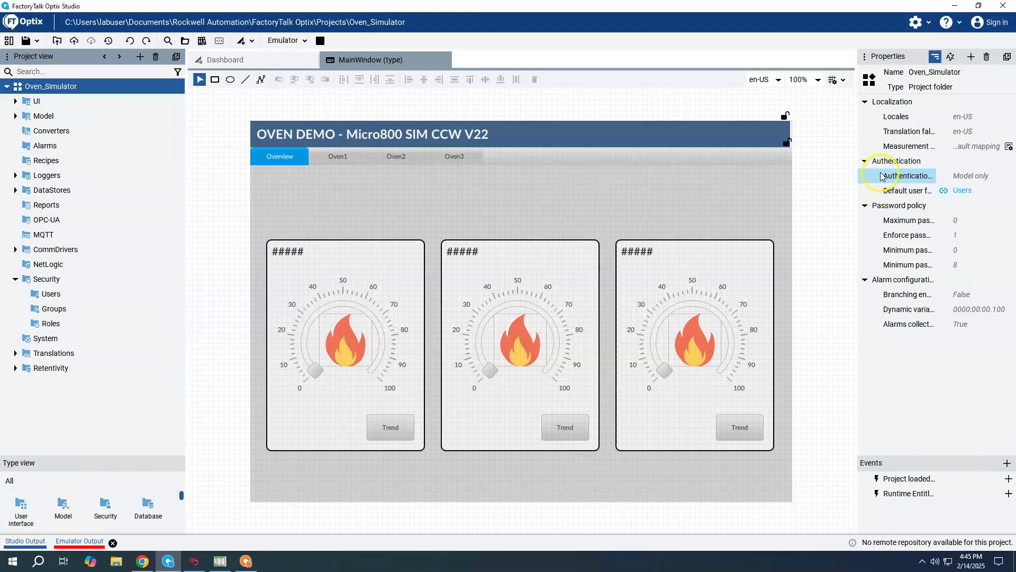
pyautogui.click(960, 181)
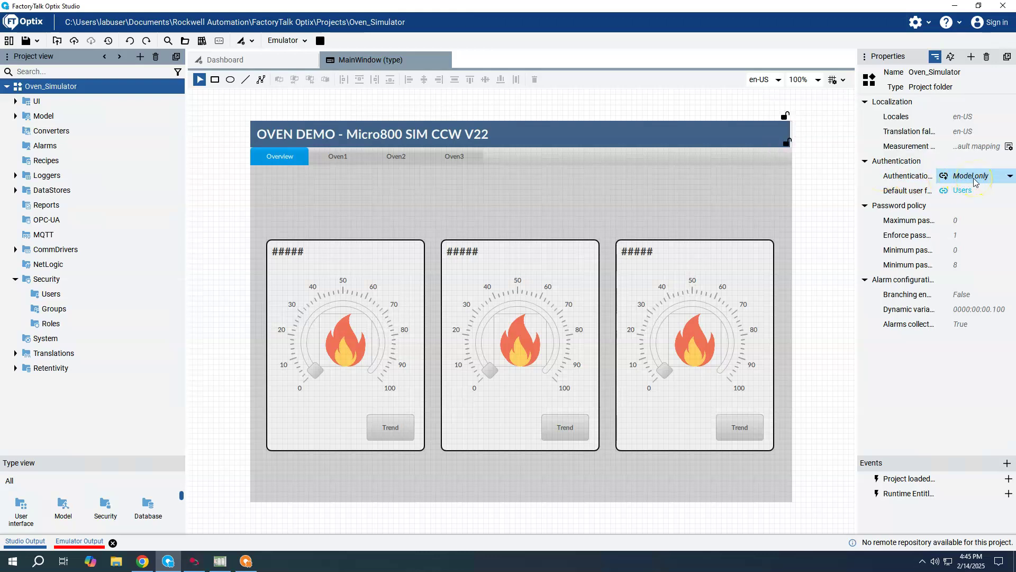
pyautogui.click(1010, 177)
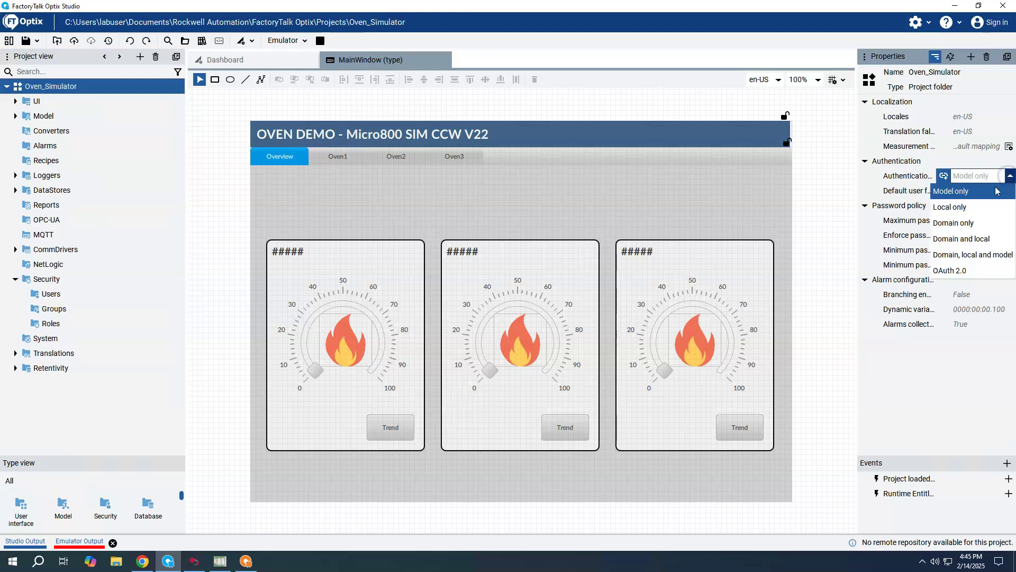
pyautogui.click(974, 210)
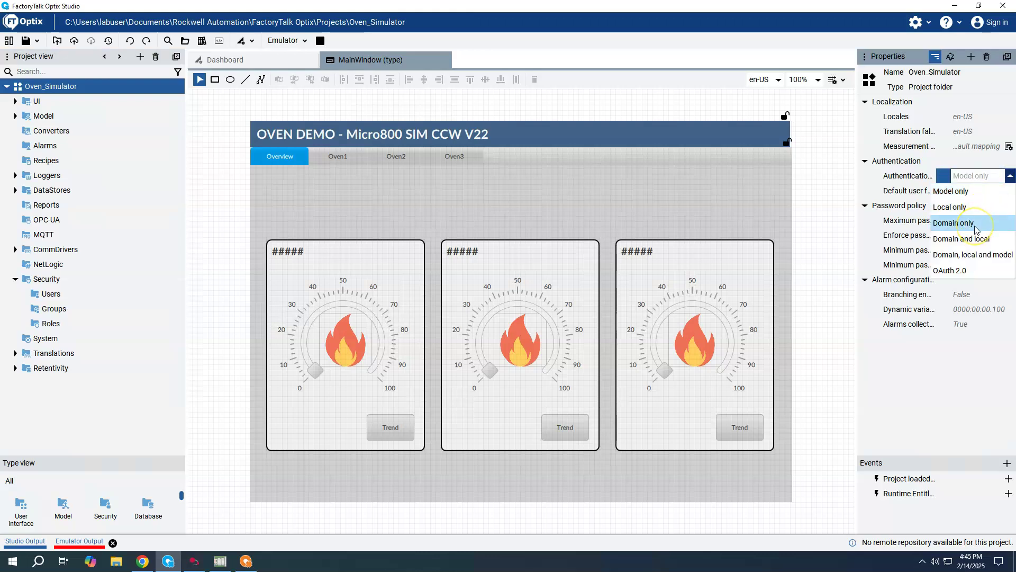
pyautogui.click(982, 242)
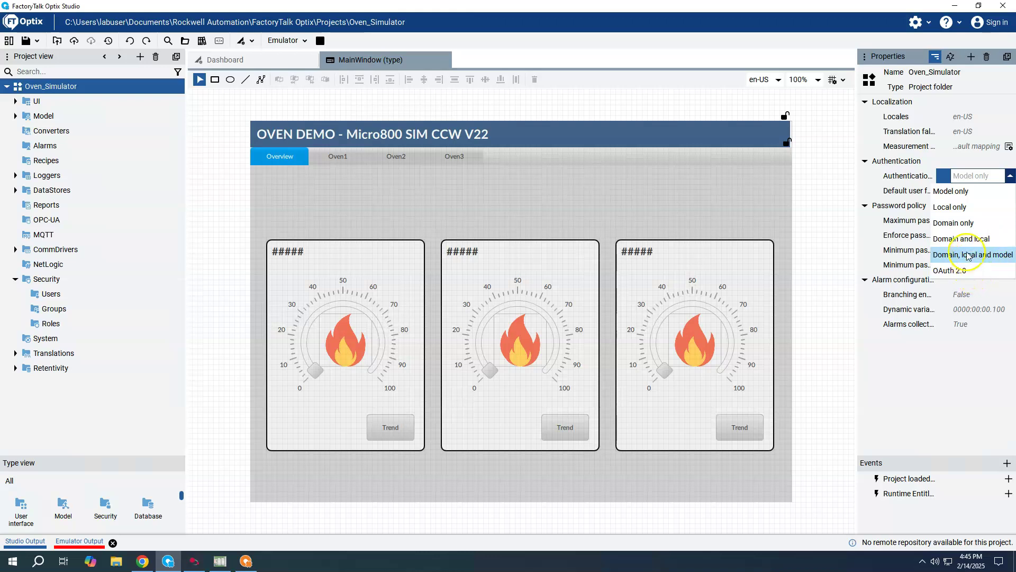
pyautogui.click(841, 197)
pyautogui.click(567, 376)
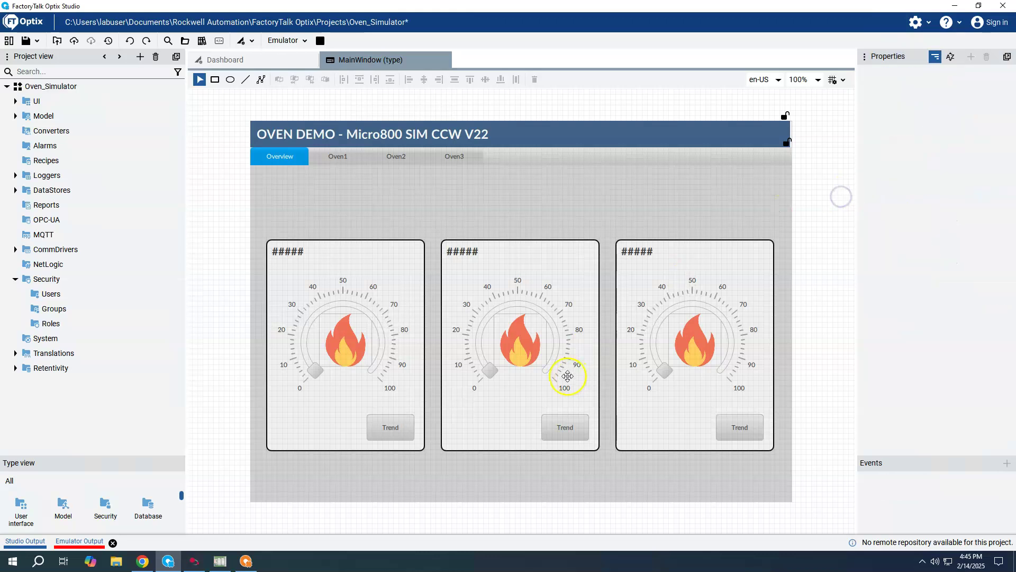
pyautogui.click(73, 87)
pyautogui.click(141, 561)
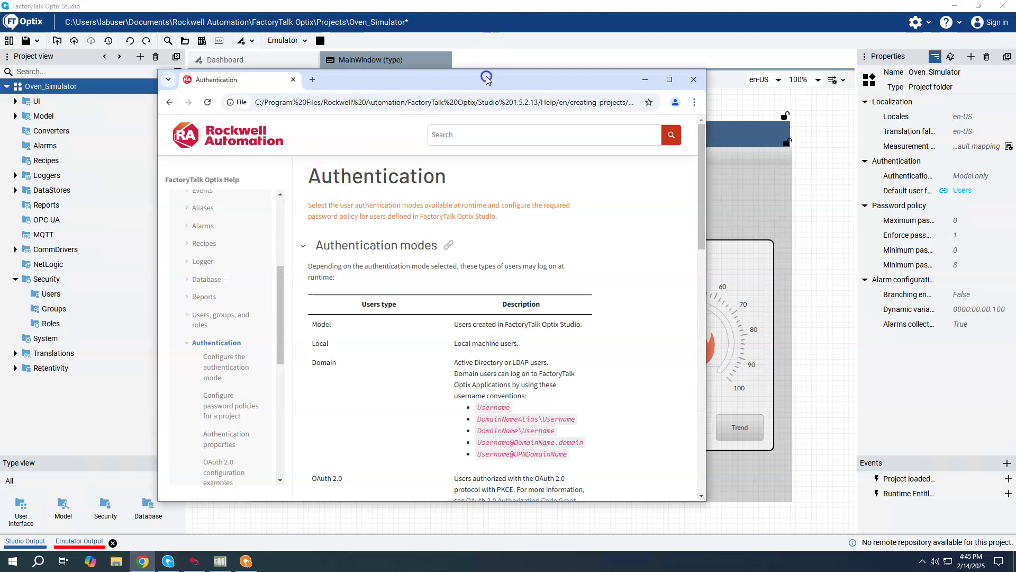
# Step: Read the Authentication help topic on user types, modes and password policies, then minimize it
pyautogui.moveTo(487, 78); pyautogui.dragTo(530, 62)
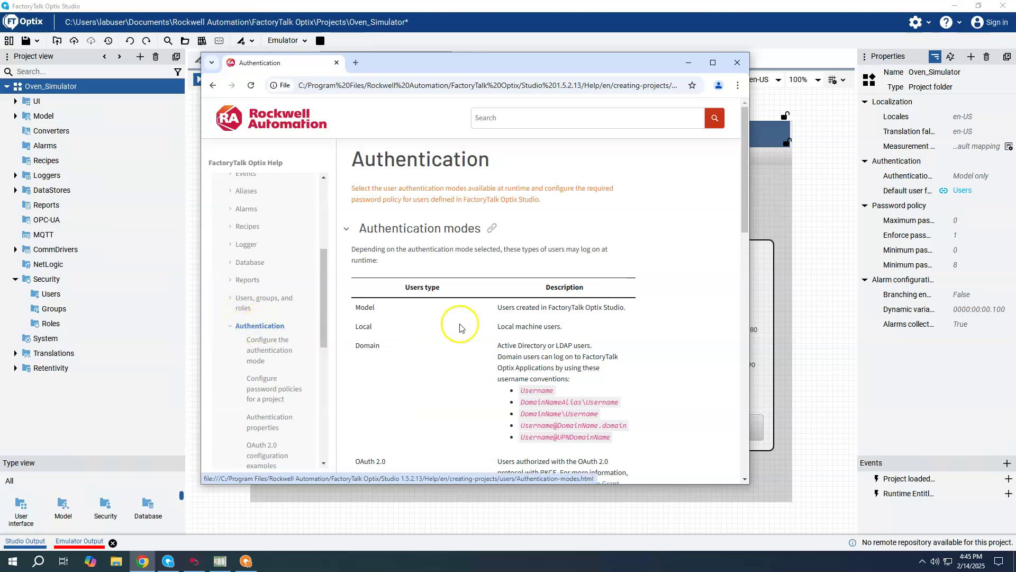
pyautogui.scroll(-2, 454, 325)
pyautogui.scroll(-2, 458, 325)
pyautogui.scroll(-3, 457, 325)
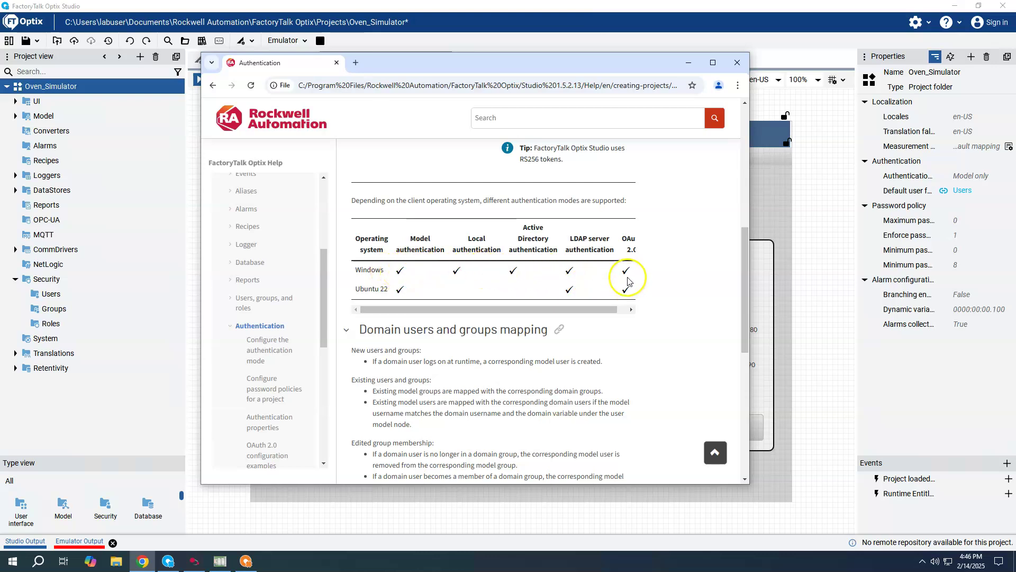
pyautogui.moveTo(591, 309); pyautogui.dragTo(455, 310)
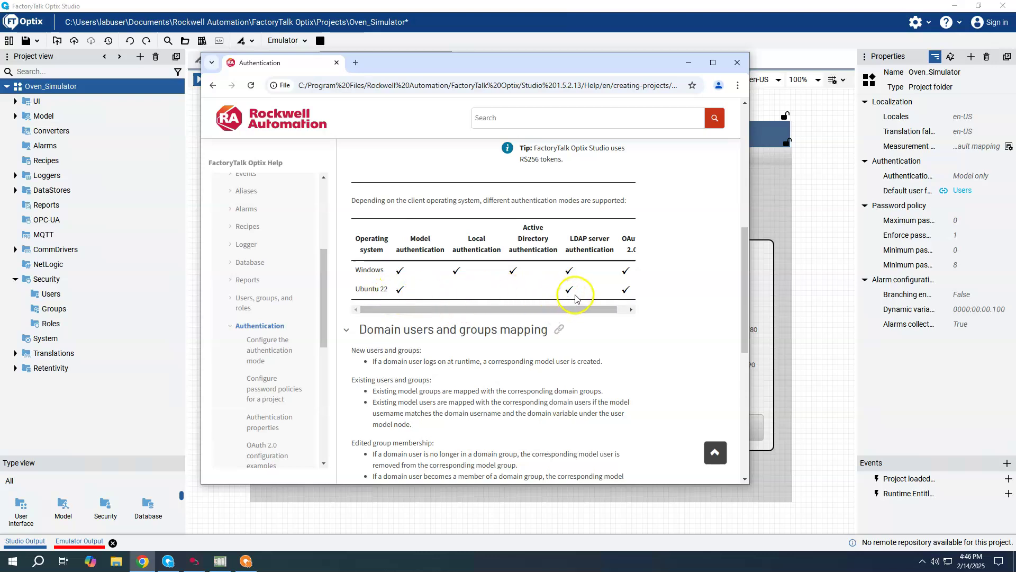
pyautogui.moveTo(577, 309)
pyautogui.mouseDown()
pyautogui.moveTo(612, 311)
pyautogui.moveTo(538, 309)
pyautogui.mouseUp()
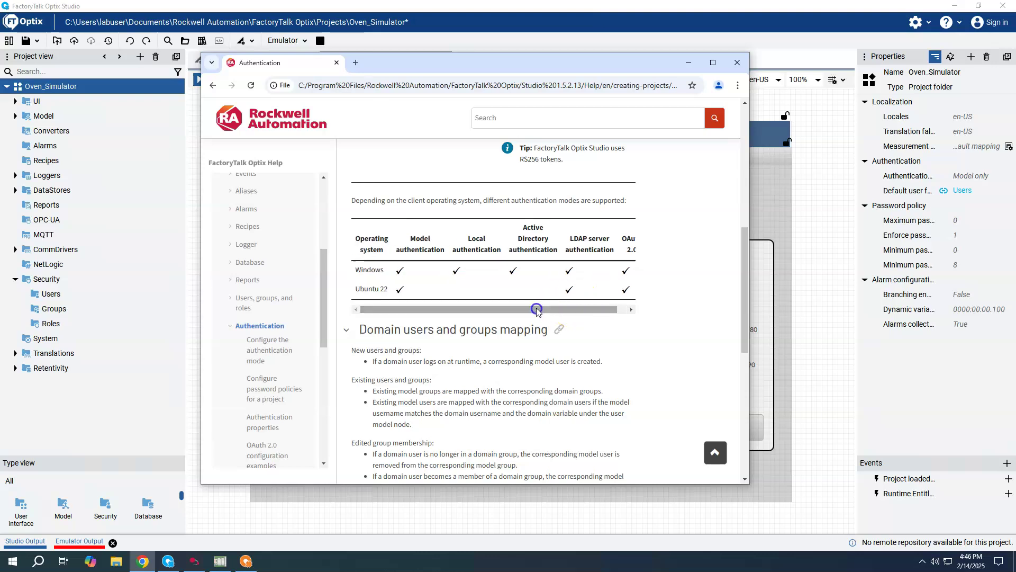
pyautogui.scroll(-2, 466, 255)
pyautogui.scroll(2, 541, 241)
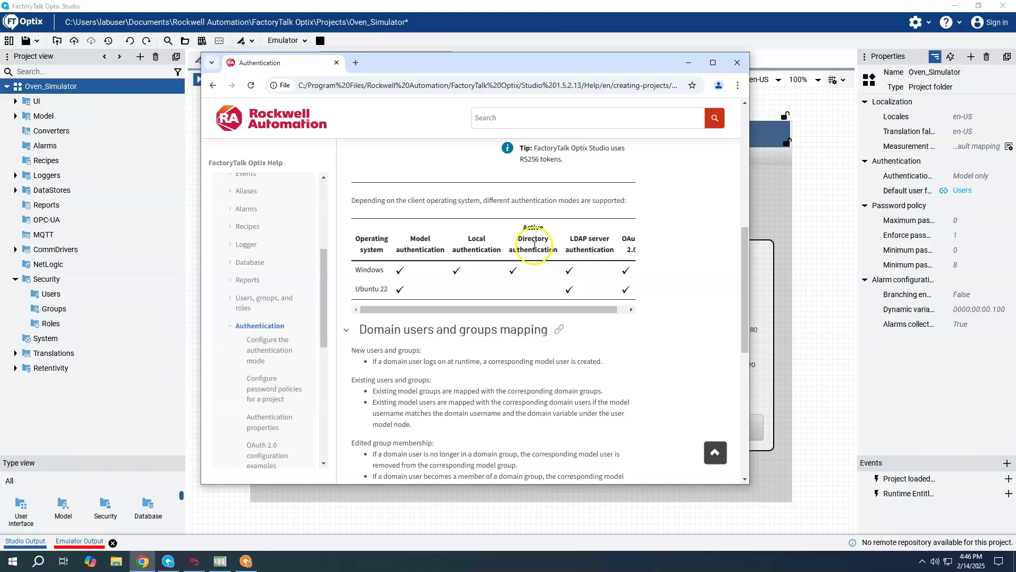
pyautogui.scroll(-2, 510, 249)
pyautogui.scroll(-1, 495, 254)
pyautogui.scroll(-2, 495, 255)
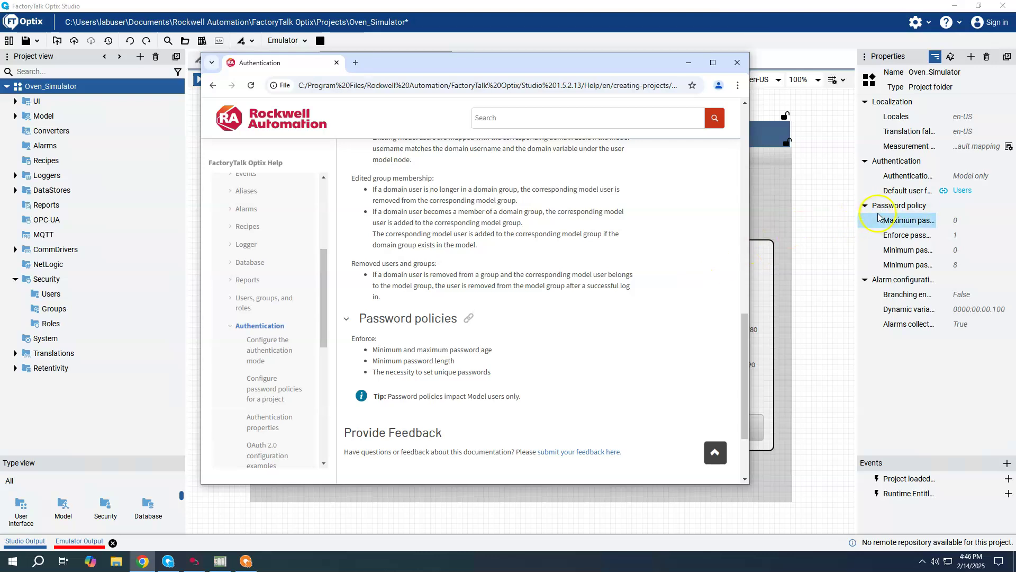
pyautogui.scroll(-1, 382, 333)
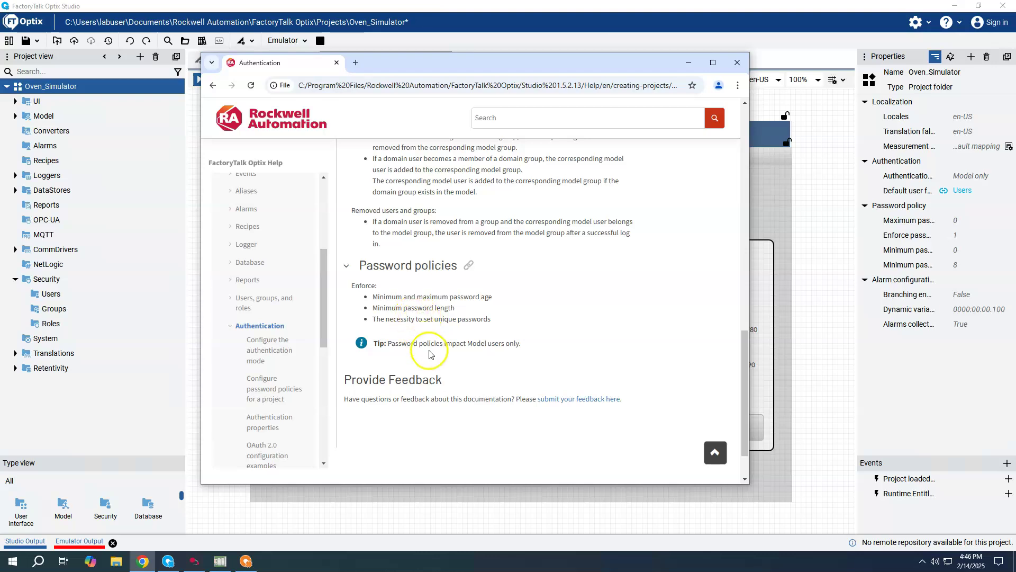
pyautogui.scroll(2, 425, 334)
pyautogui.scroll(3, 420, 319)
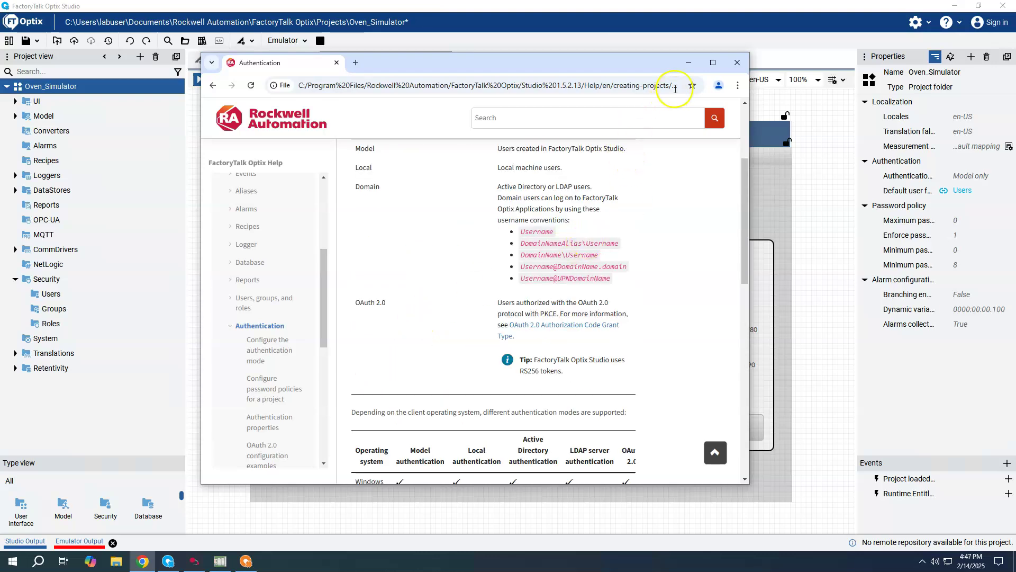
pyautogui.click(690, 63)
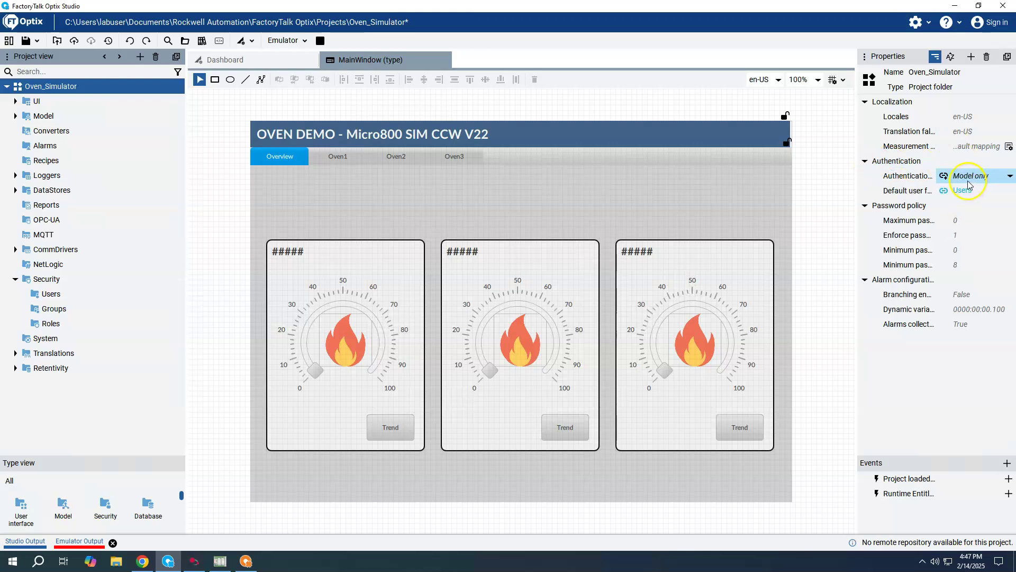
# Step: Restore the help, read 'Configure the authentication mode', then minimize the help browser
pyautogui.click(142, 562)
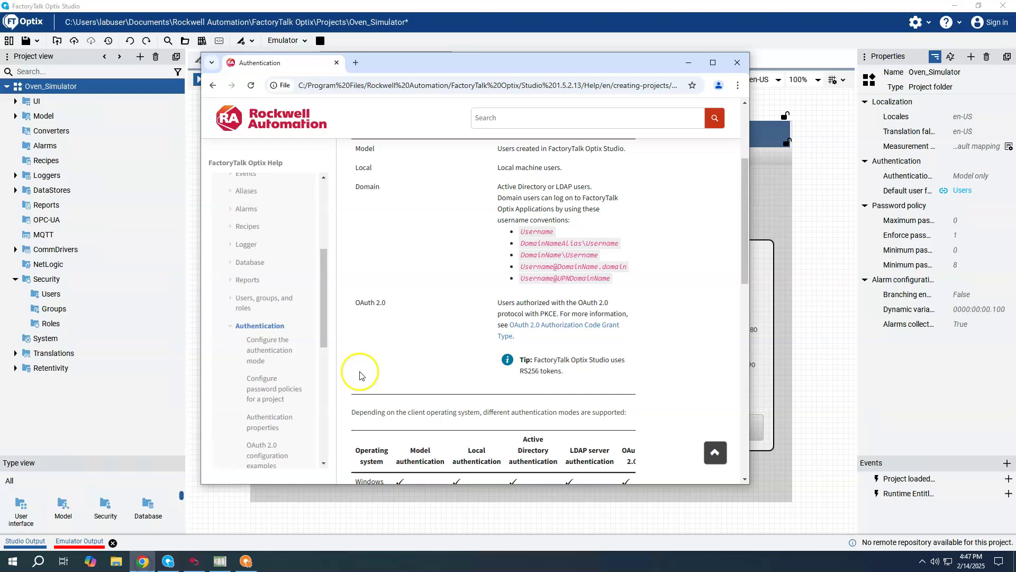
pyautogui.click(262, 341)
pyautogui.scroll(-1, 325, 304)
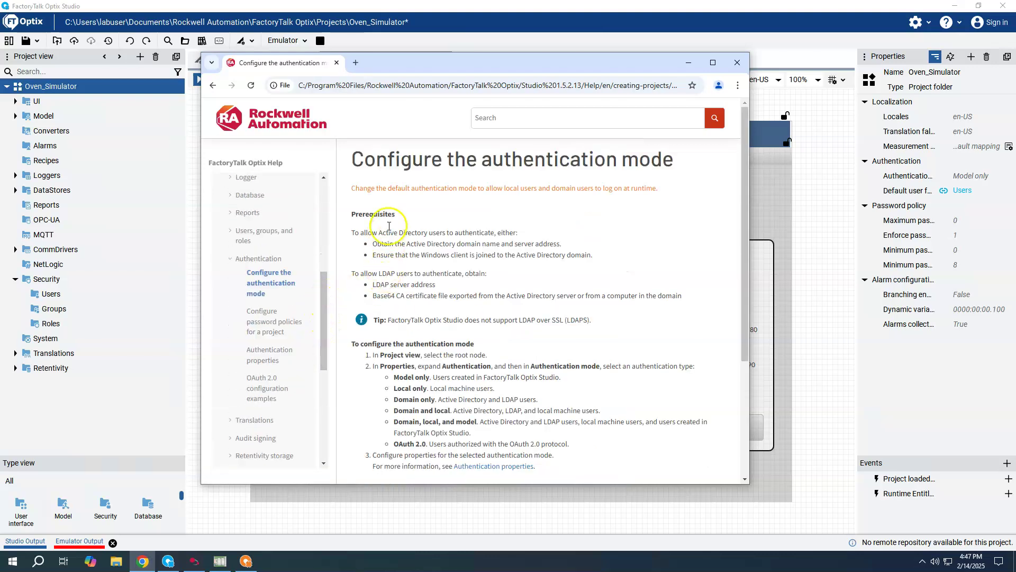
pyautogui.scroll(-2, 403, 218)
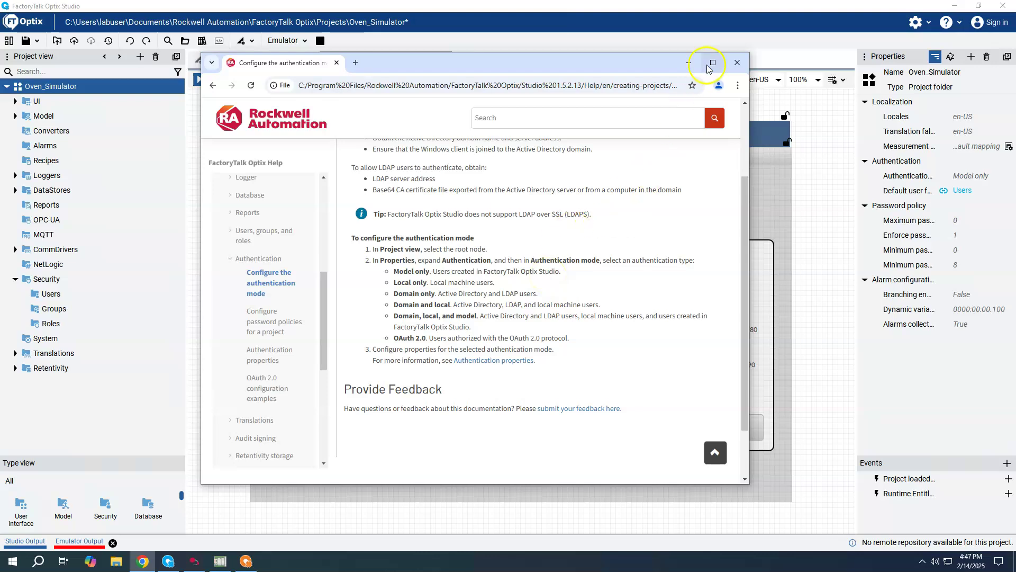
pyautogui.click(689, 63)
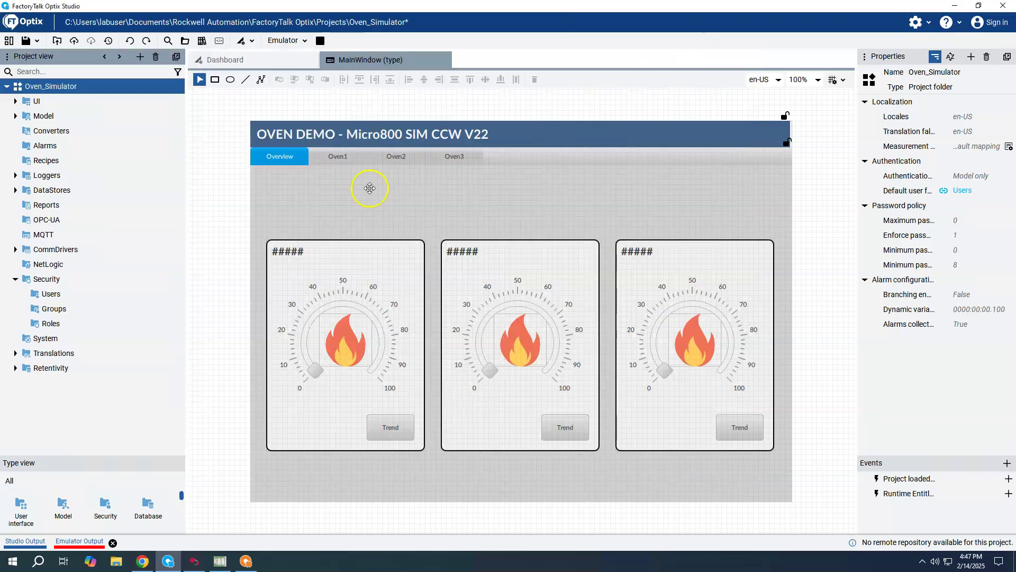
# Step: Switch to the Dashboard and check the New options under Security > Users without adding anything
pyautogui.click(230, 59)
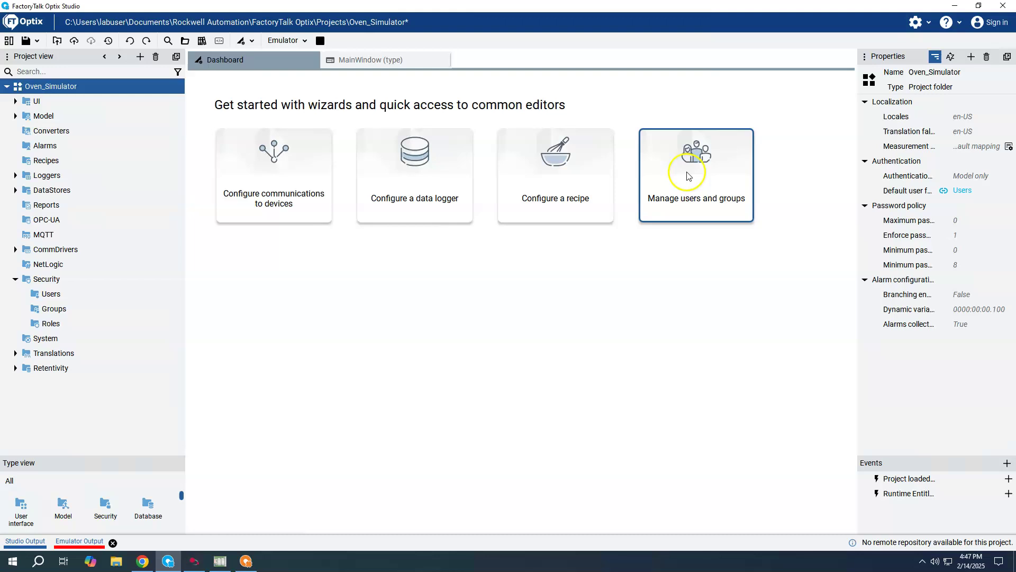
pyautogui.click(698, 188)
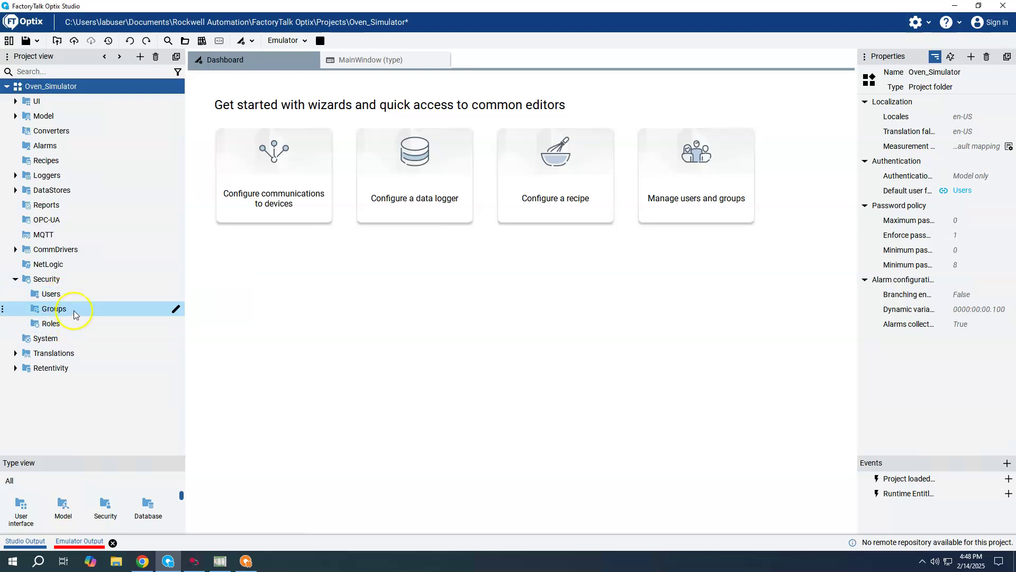
pyautogui.rightClick(56, 295)
pyautogui.moveTo(79, 302)
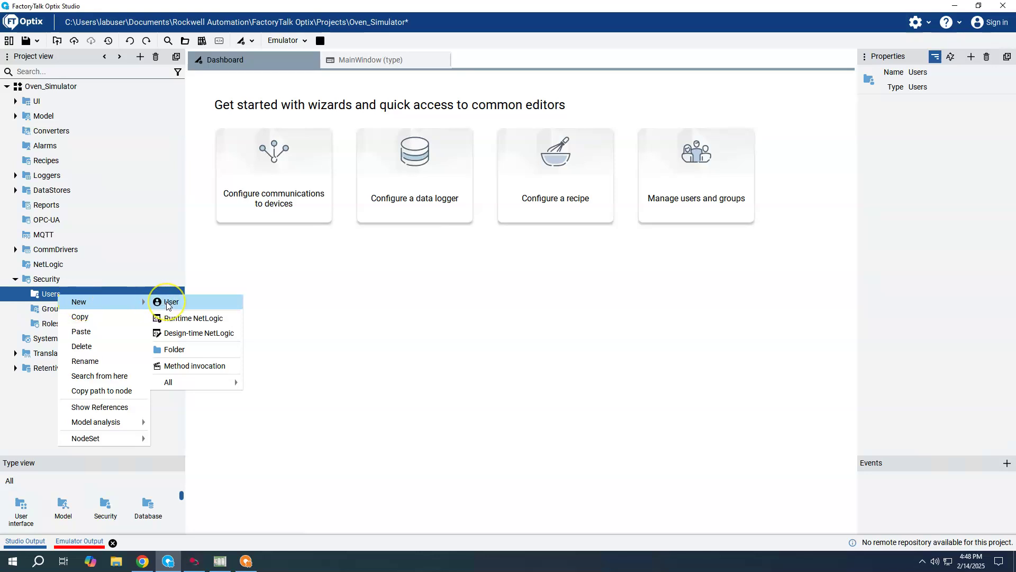
pyautogui.click(295, 311)
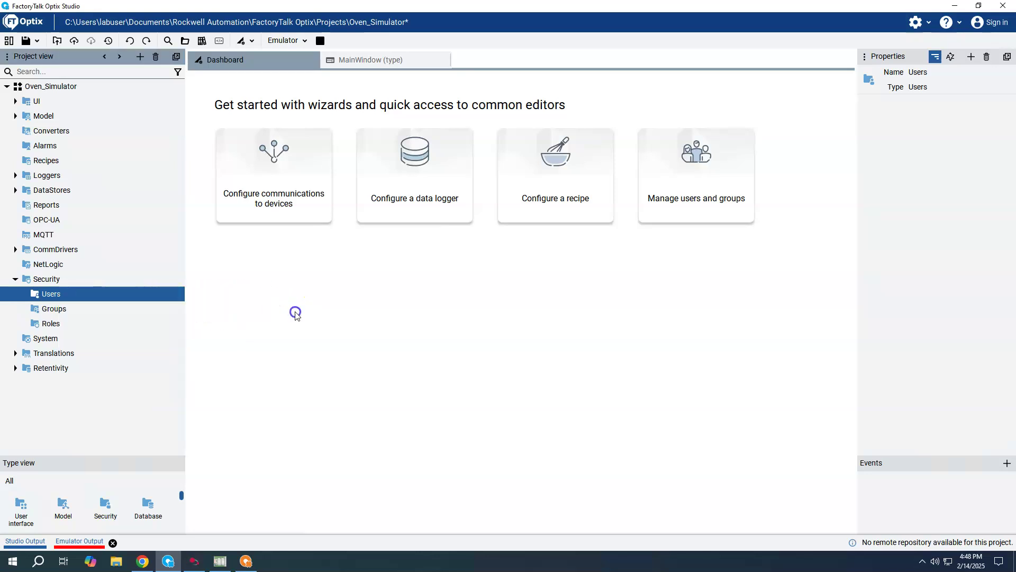
# Step: Launch the Manage users and groups wizard and add a new user, User1
pyautogui.click(696, 178)
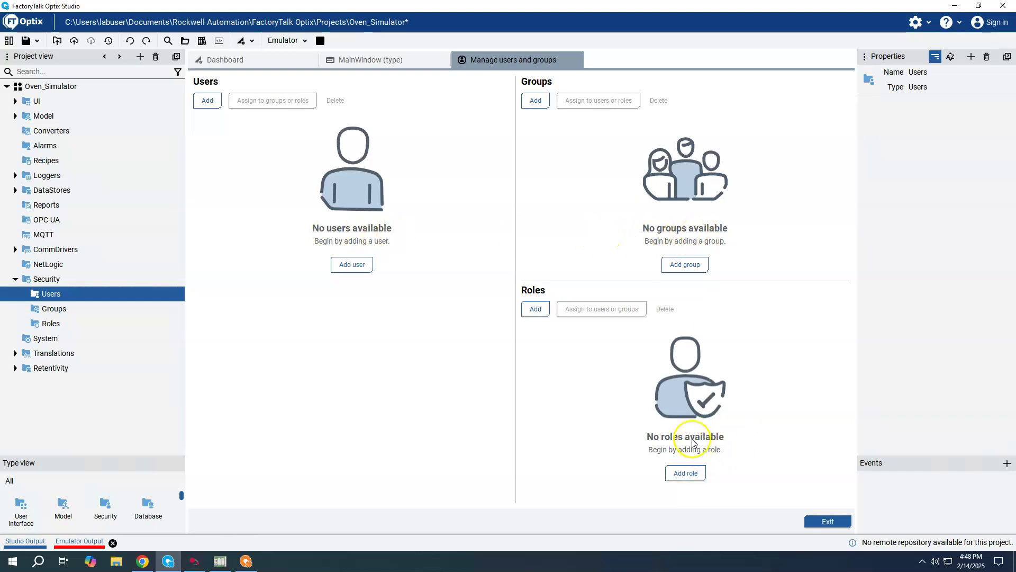
pyautogui.click(355, 270)
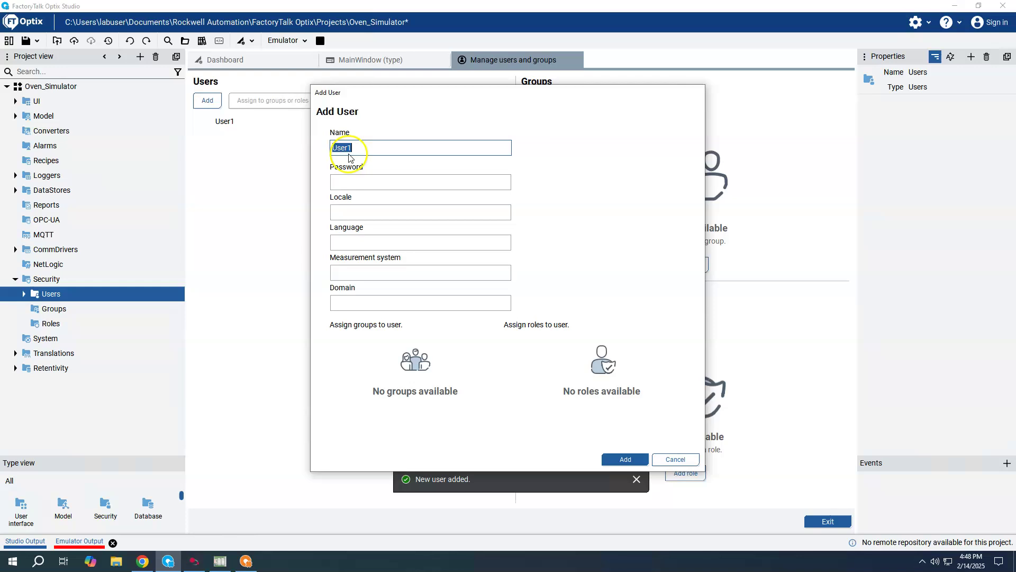
# Step: Give User1 a password, en-US locale and language, and US customary units, then add it
pyautogui.click(354, 186)
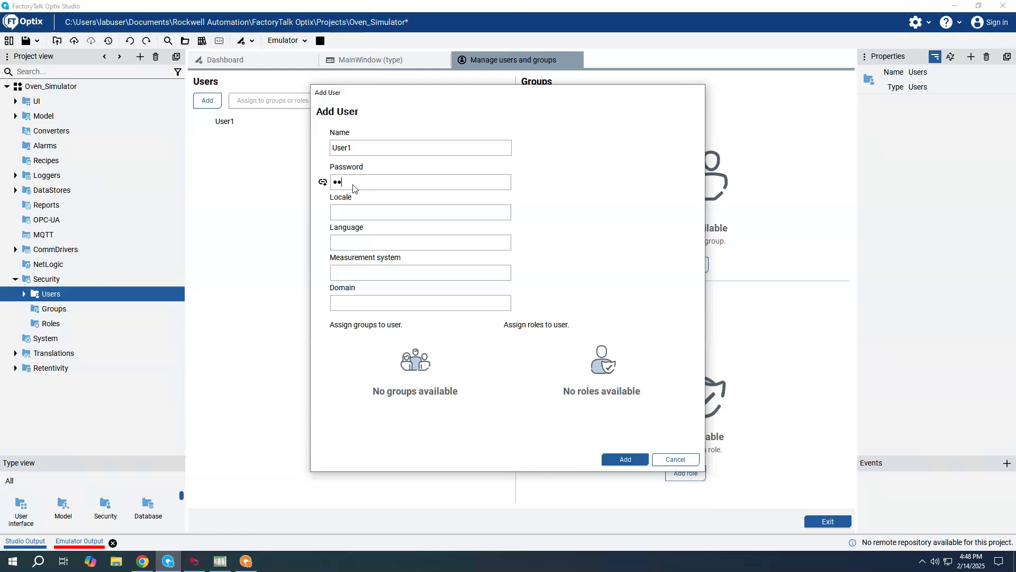
pyautogui.write('d')
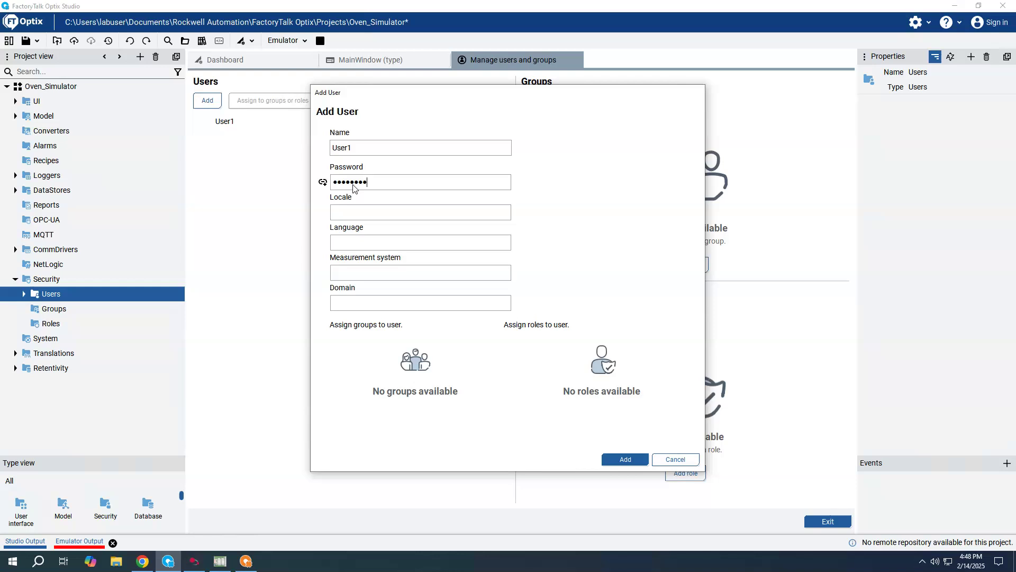
pyautogui.click(354, 215)
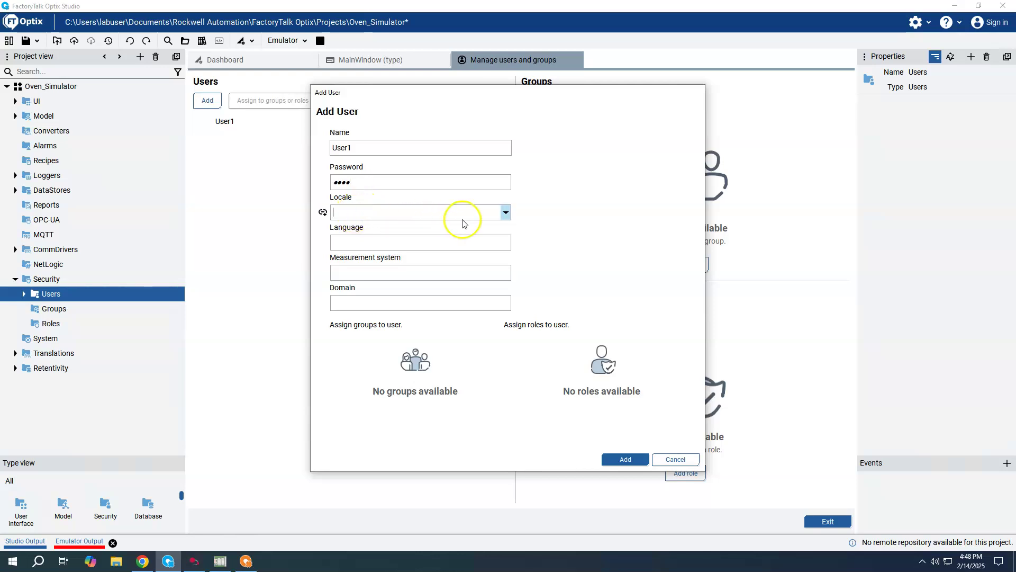
pyautogui.click(506, 213)
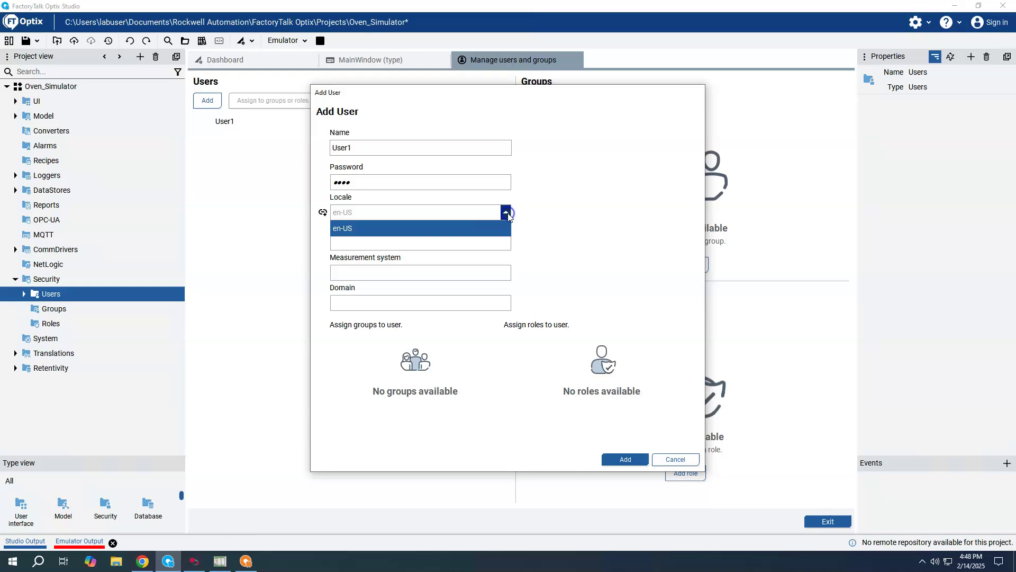
pyautogui.click(351, 230)
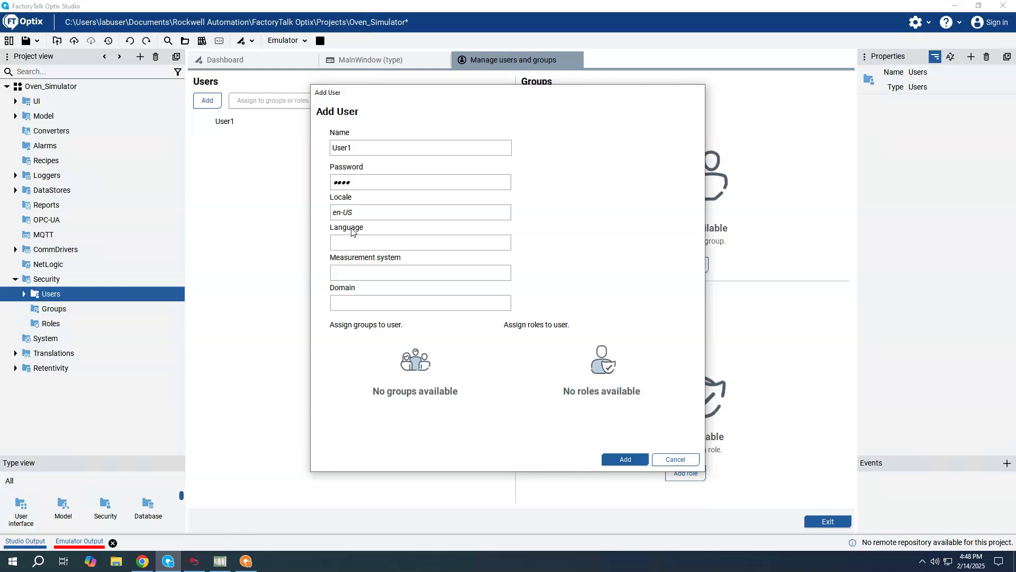
pyautogui.click(506, 243)
pyautogui.click(361, 262)
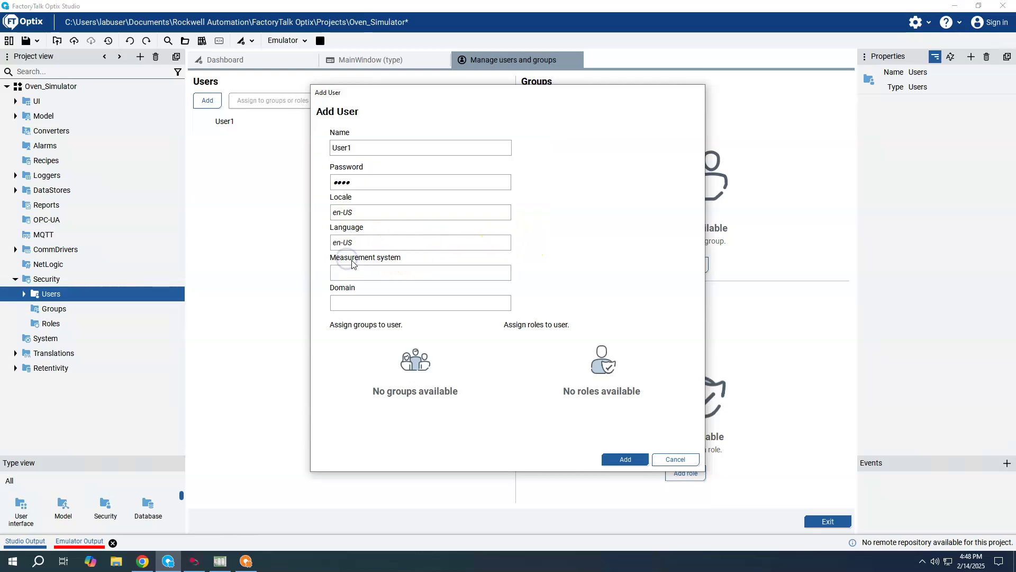
pyautogui.moveTo(420, 272)
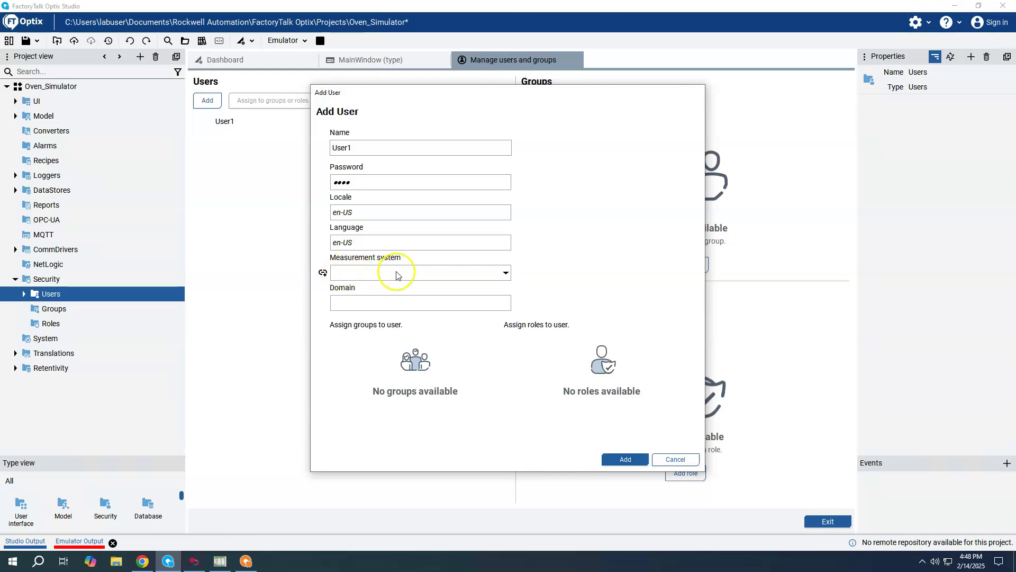
pyautogui.click(504, 272)
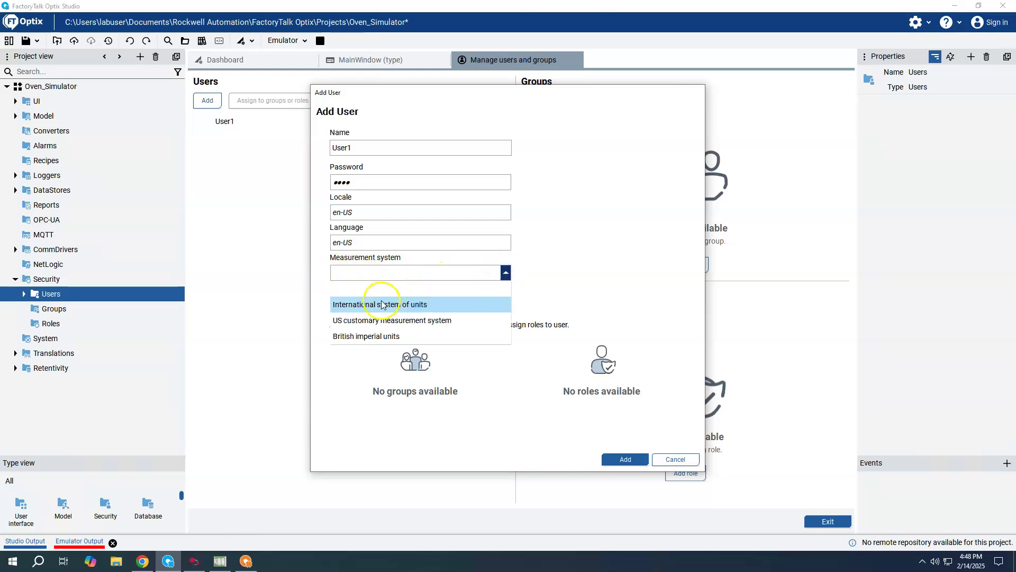
pyautogui.click(377, 320)
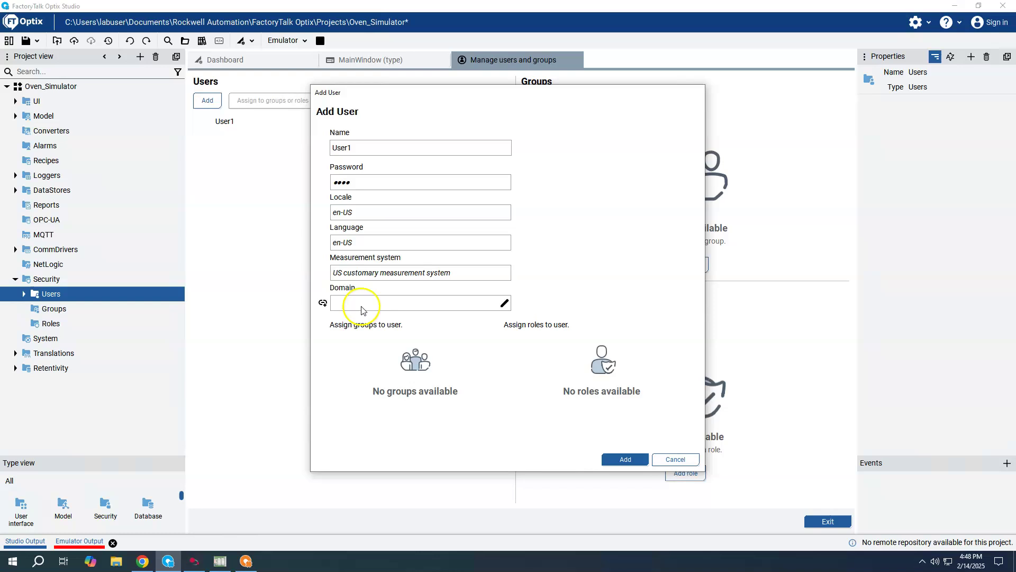
pyautogui.click(631, 462)
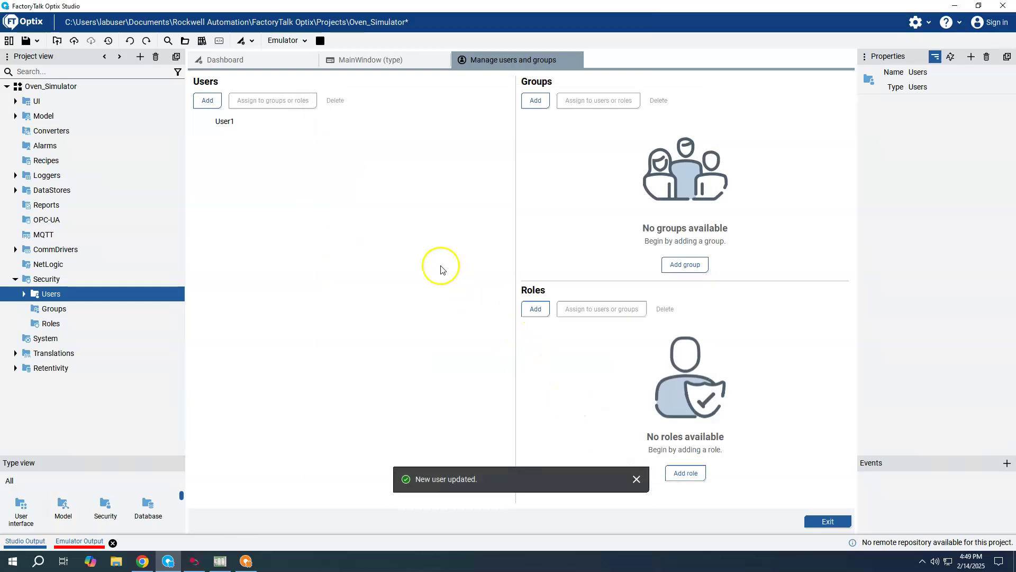
# Step: Add User2 with a password, en-US locale and language, and US customary units
pyautogui.click(206, 102)
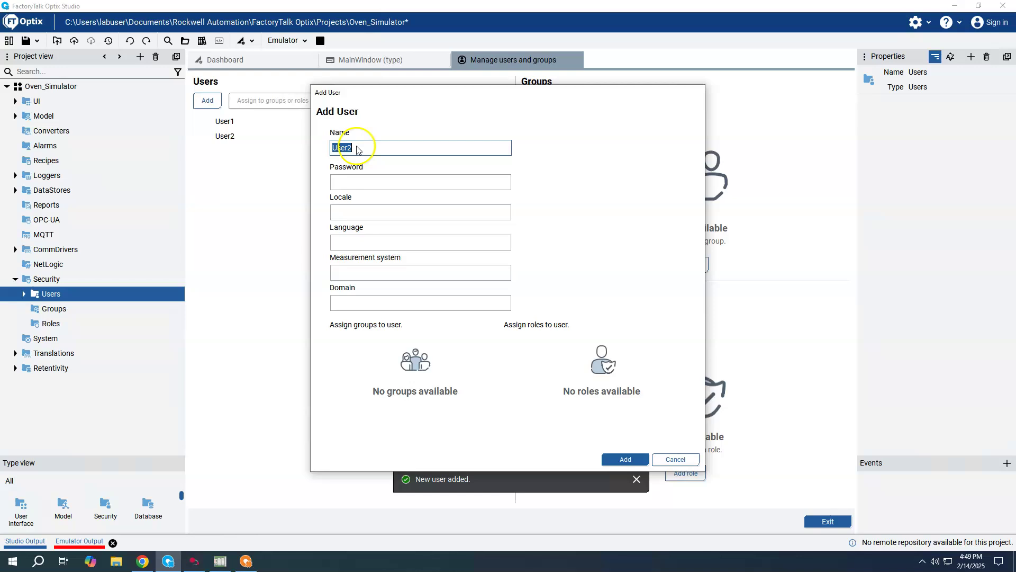
pyautogui.click(351, 183)
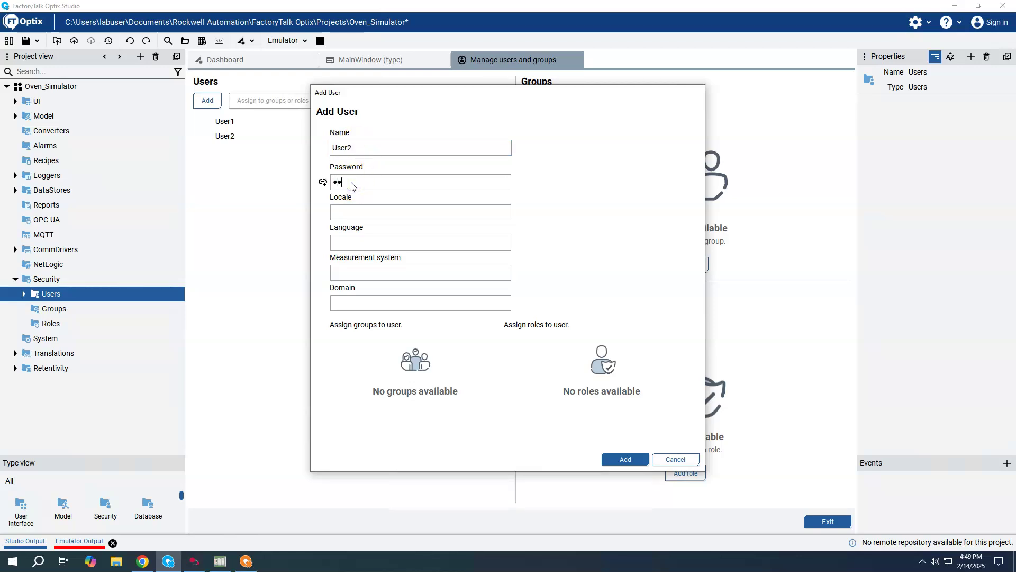
pyautogui.write('2')
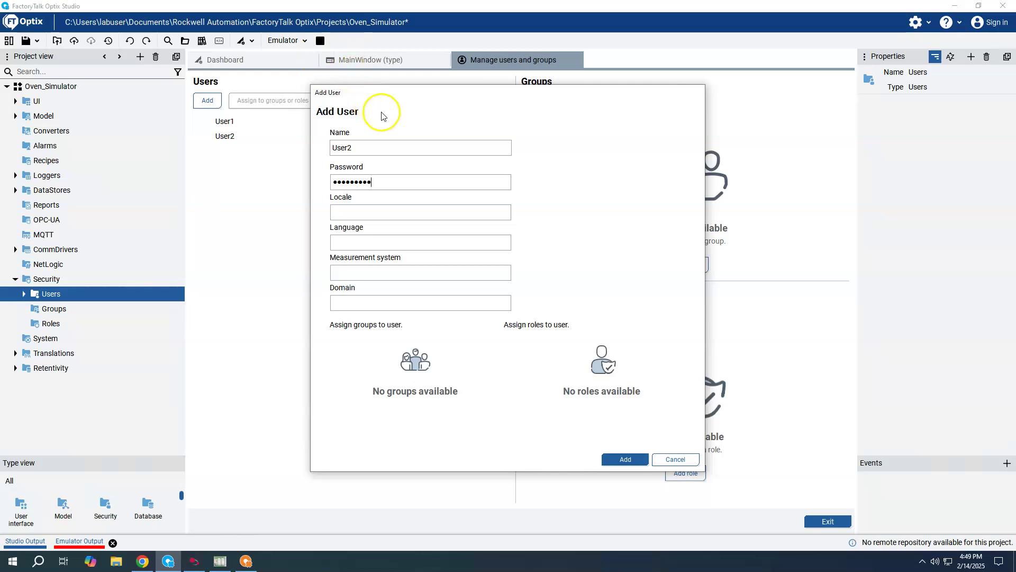
pyautogui.click(350, 213)
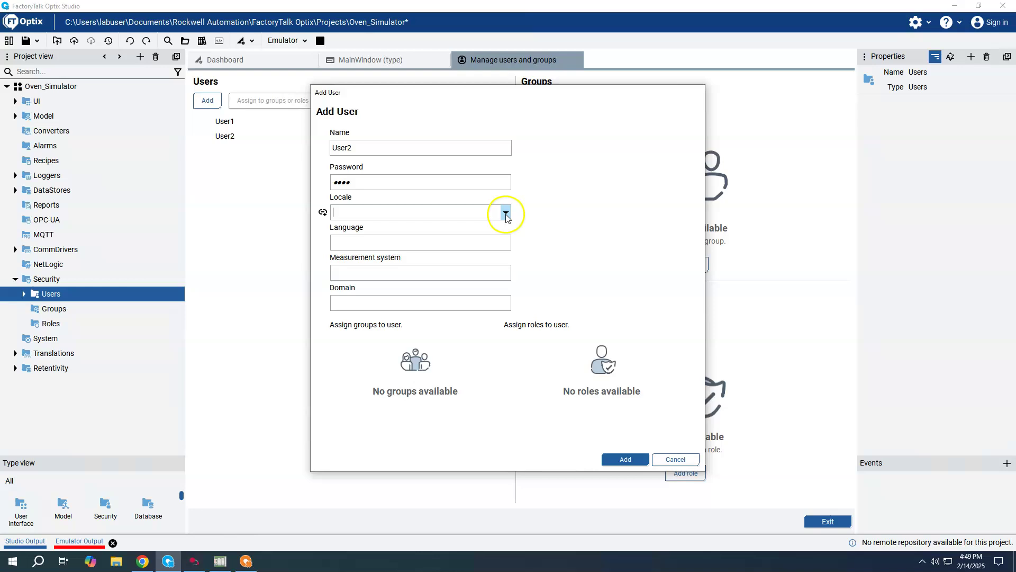
pyautogui.click(505, 212)
pyautogui.click(350, 227)
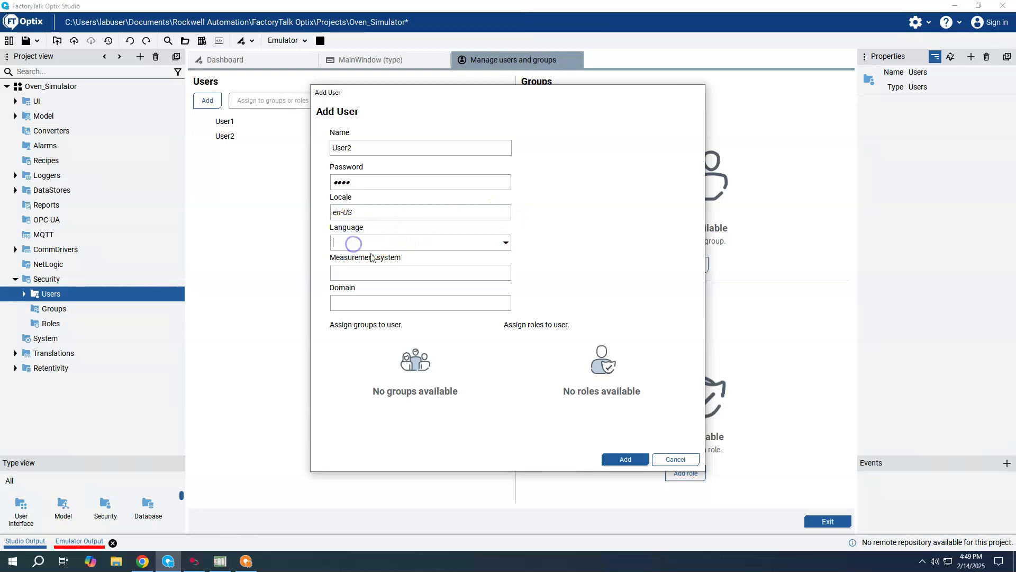
pyautogui.click(504, 243)
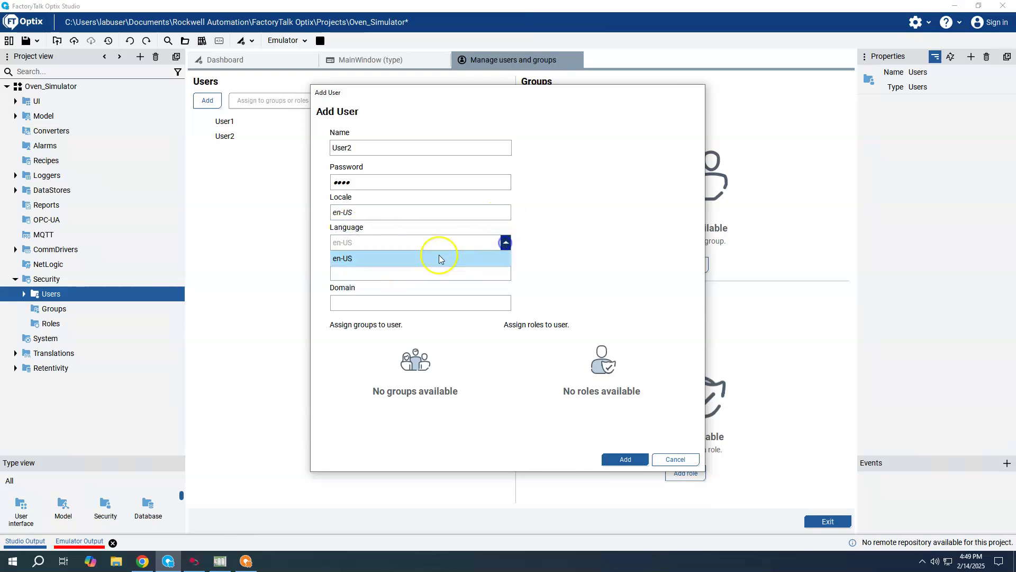
pyautogui.click(343, 259)
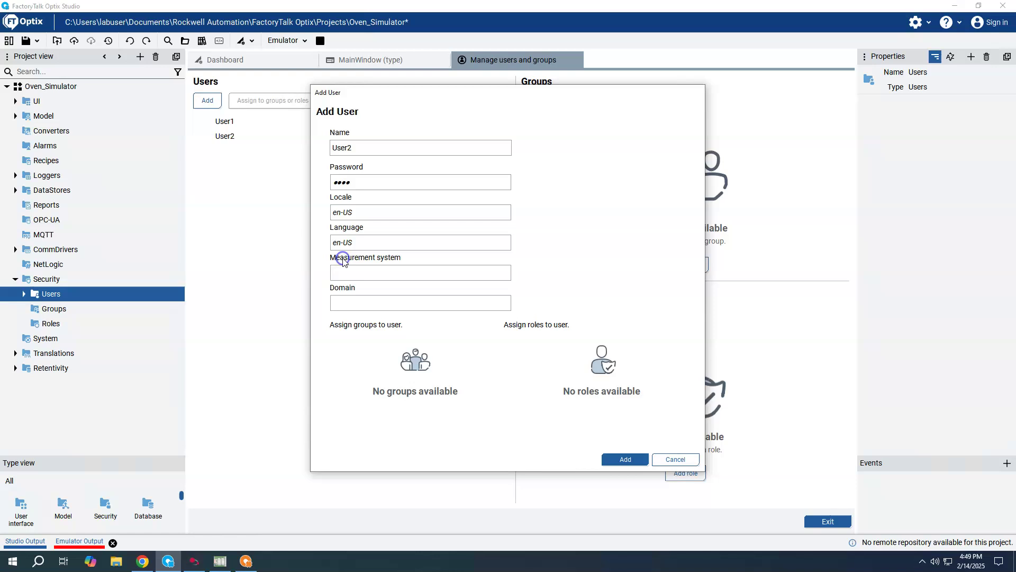
pyautogui.click(505, 273)
pyautogui.click(374, 320)
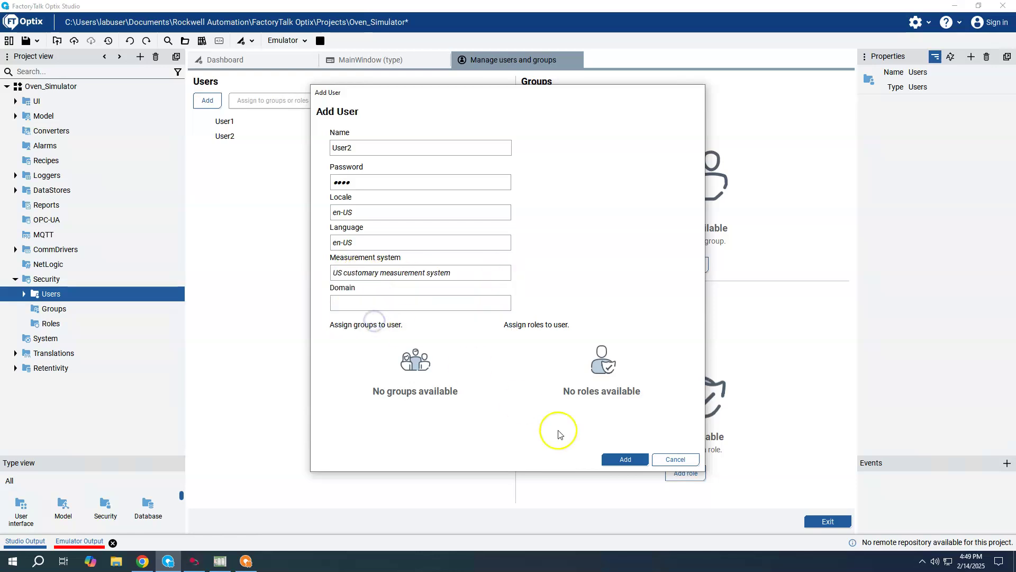
pyautogui.click(624, 459)
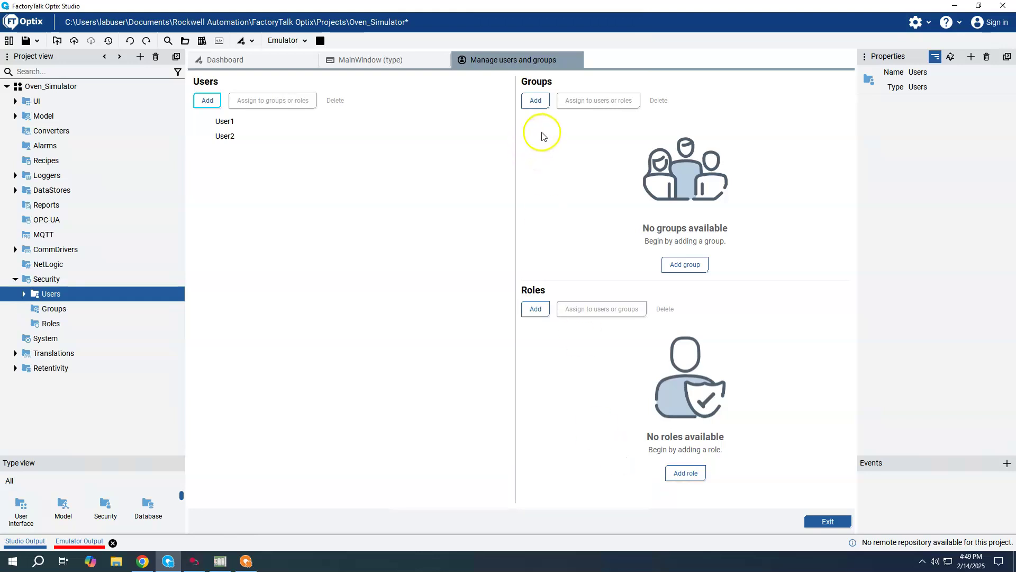
# Step: Add Group1 with User1 as its member
pyautogui.click(690, 266)
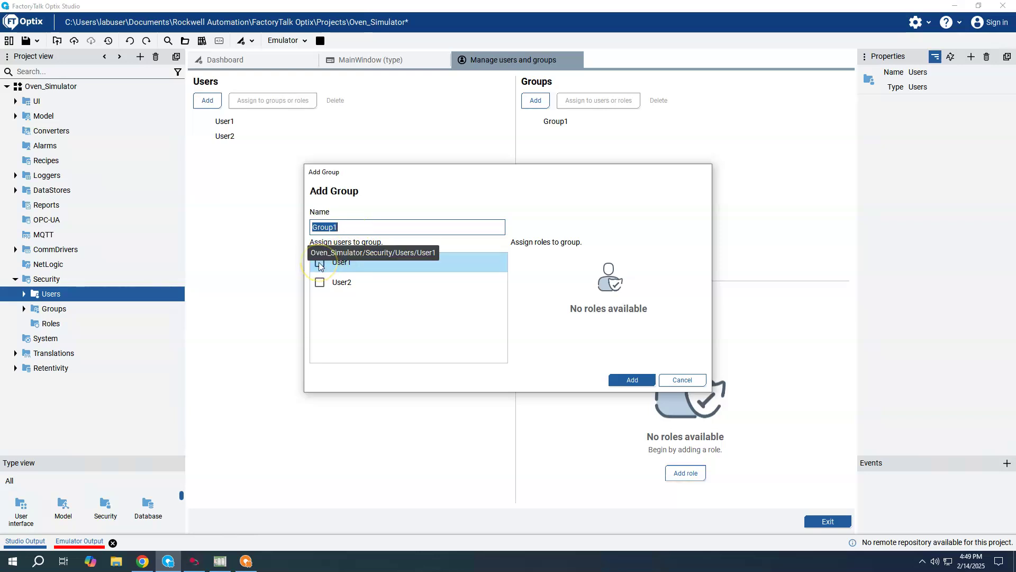
pyautogui.click(337, 268)
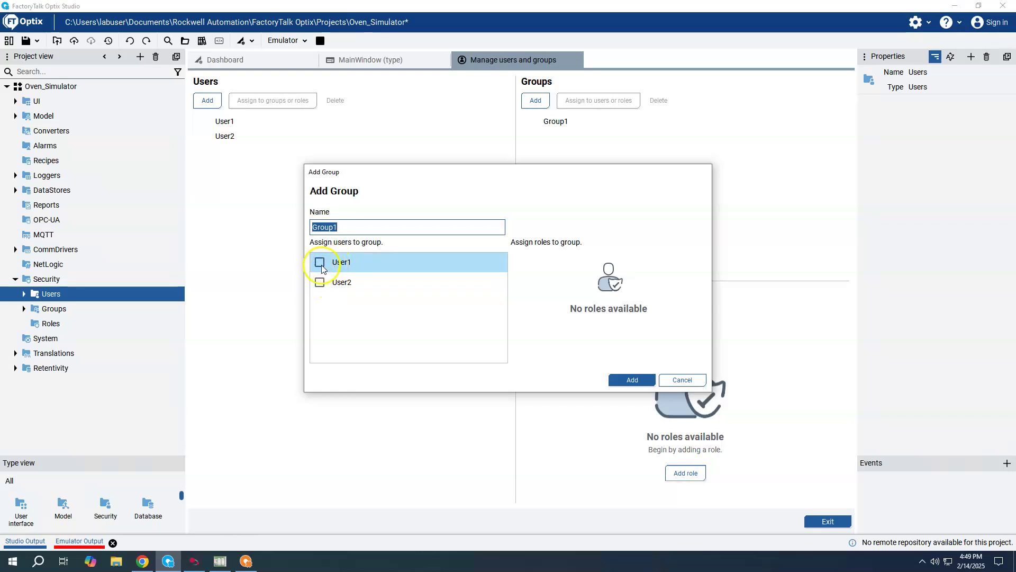
pyautogui.click(321, 267)
pyautogui.click(322, 231)
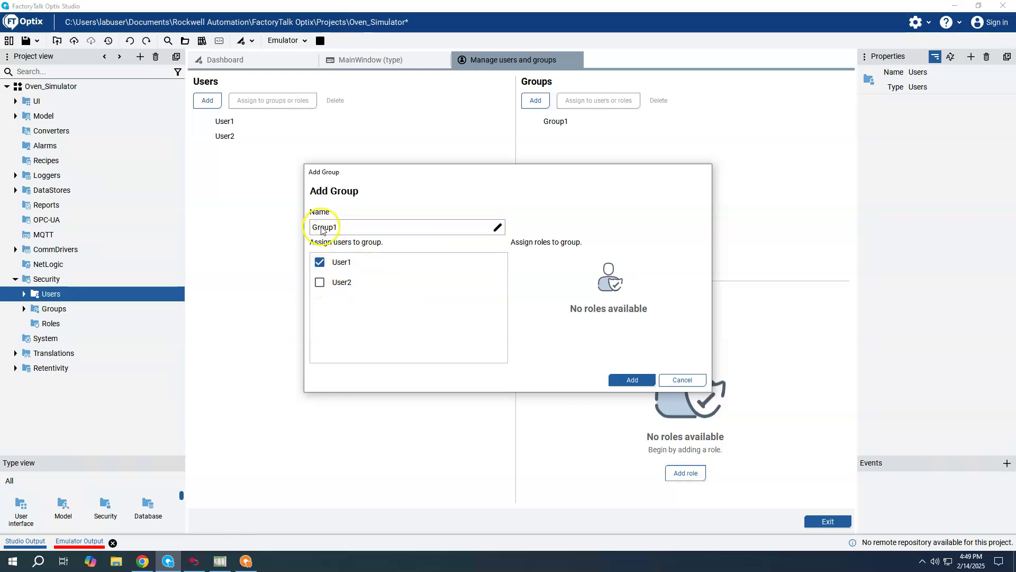
pyautogui.click(630, 383)
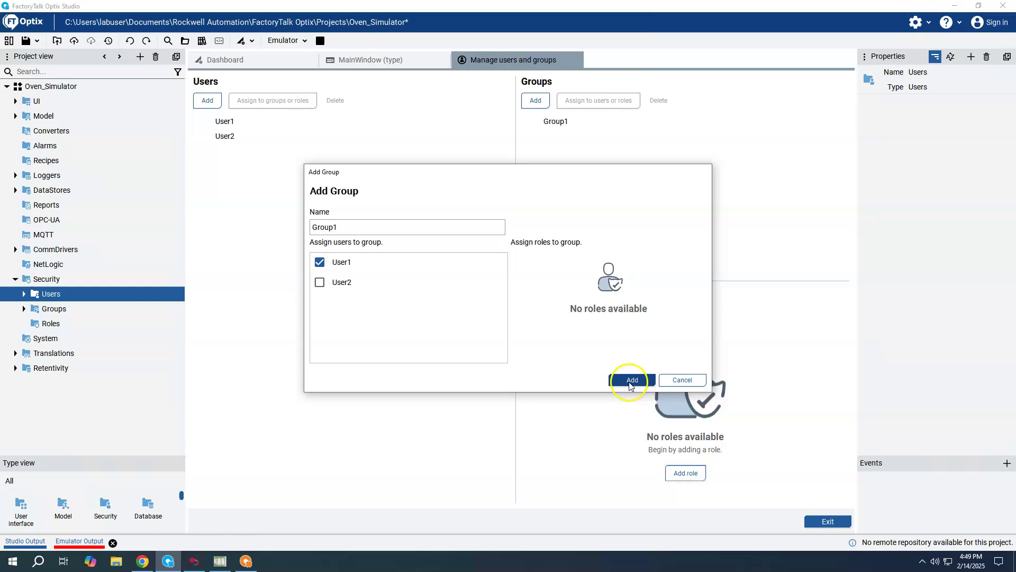
# Step: Add Group2 with User2 as its member
pyautogui.click(537, 101)
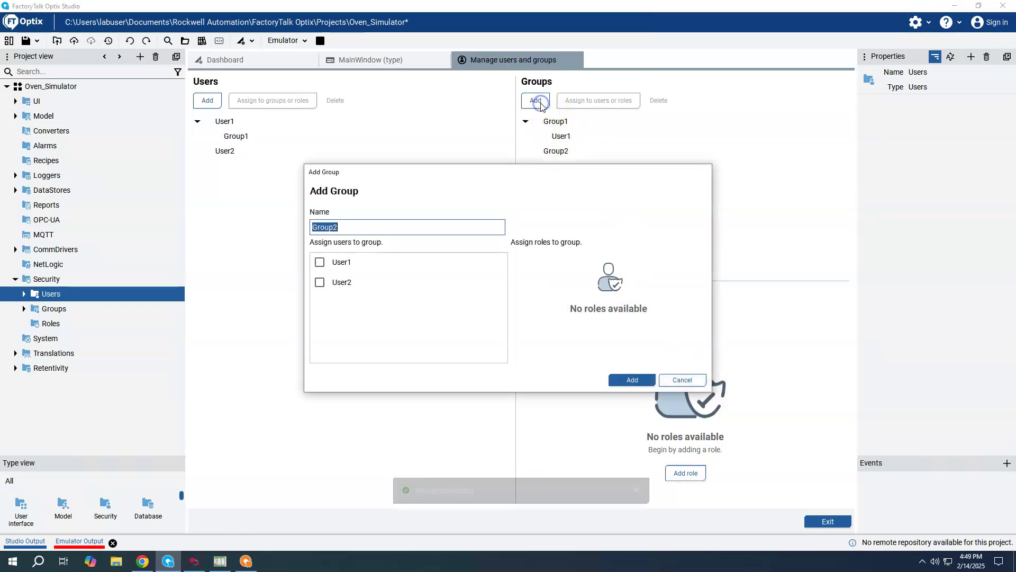
pyautogui.click(319, 282)
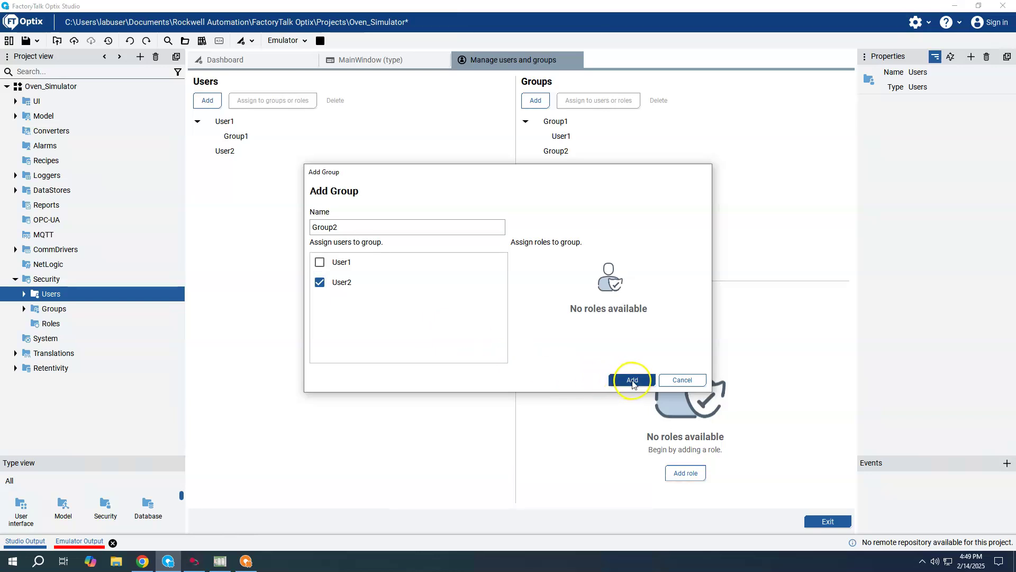
pyautogui.click(632, 380)
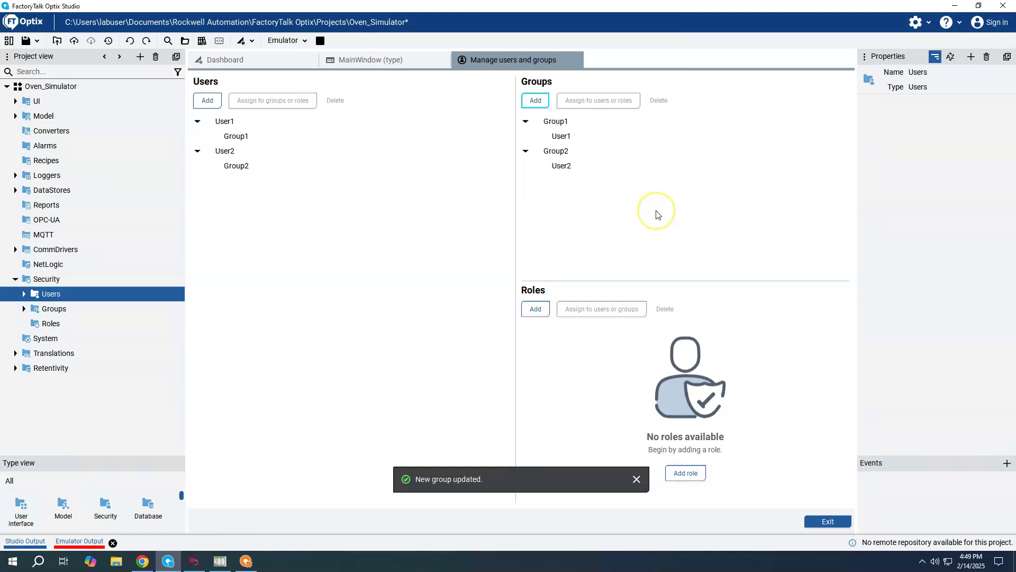
# Step: Expand Security > Users and Groups in Project view to list User1, User2, Group1 and Group2
pyautogui.click(24, 294)
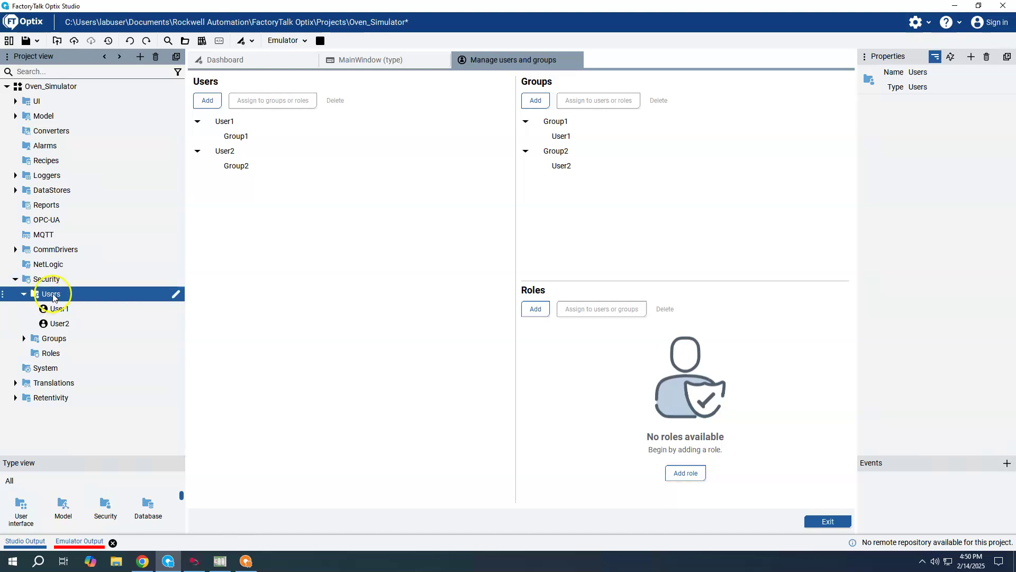
pyautogui.click(56, 310)
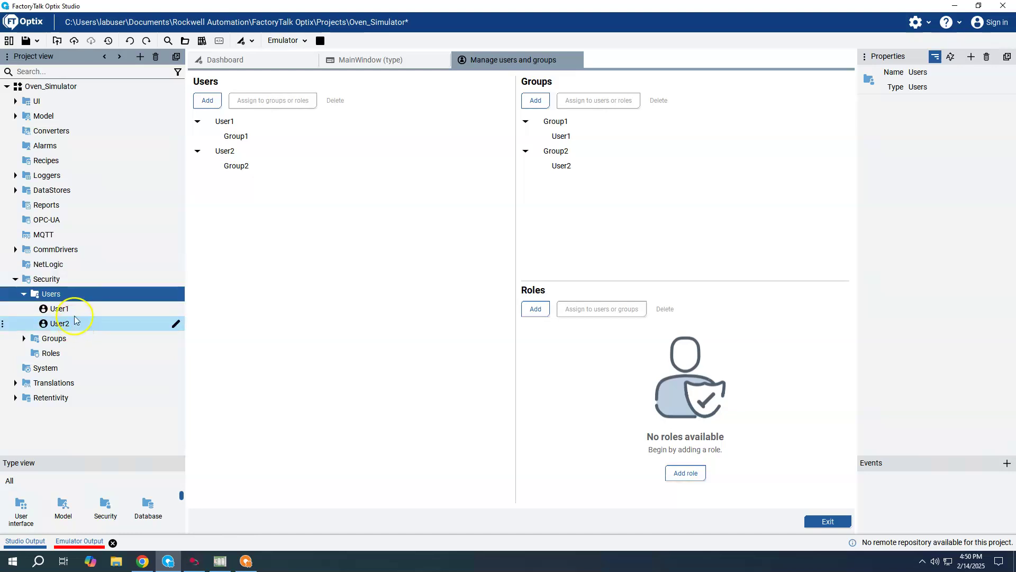
pyautogui.click(24, 339)
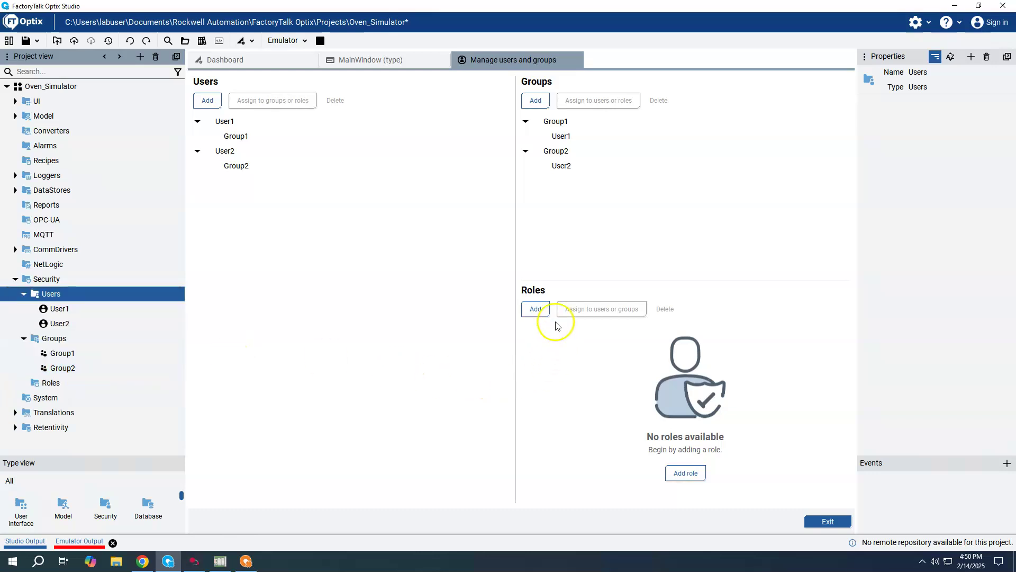
# Step: Add Role1 with Group1 assigned to it
pyautogui.click(684, 473)
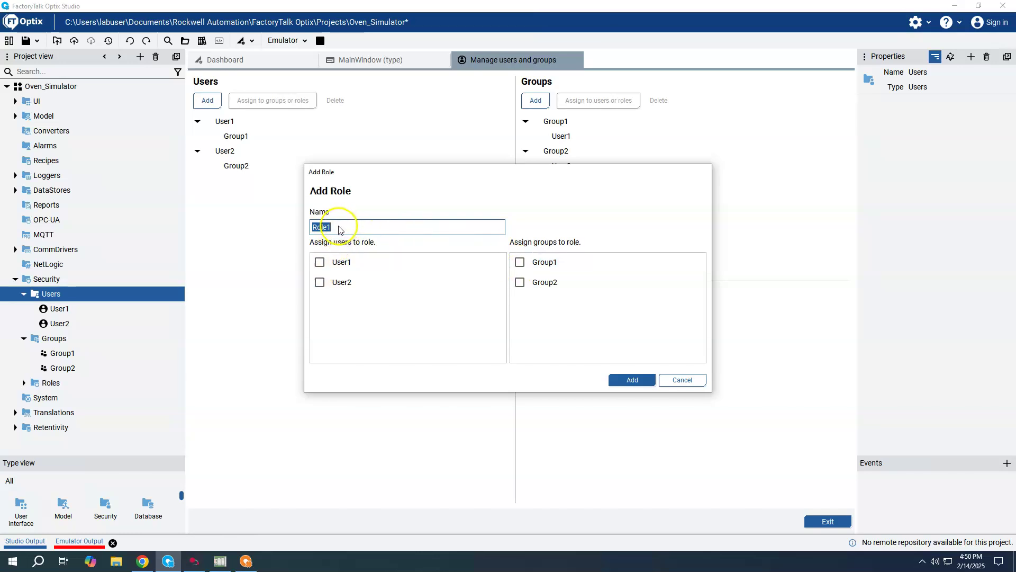
pyautogui.click(519, 263)
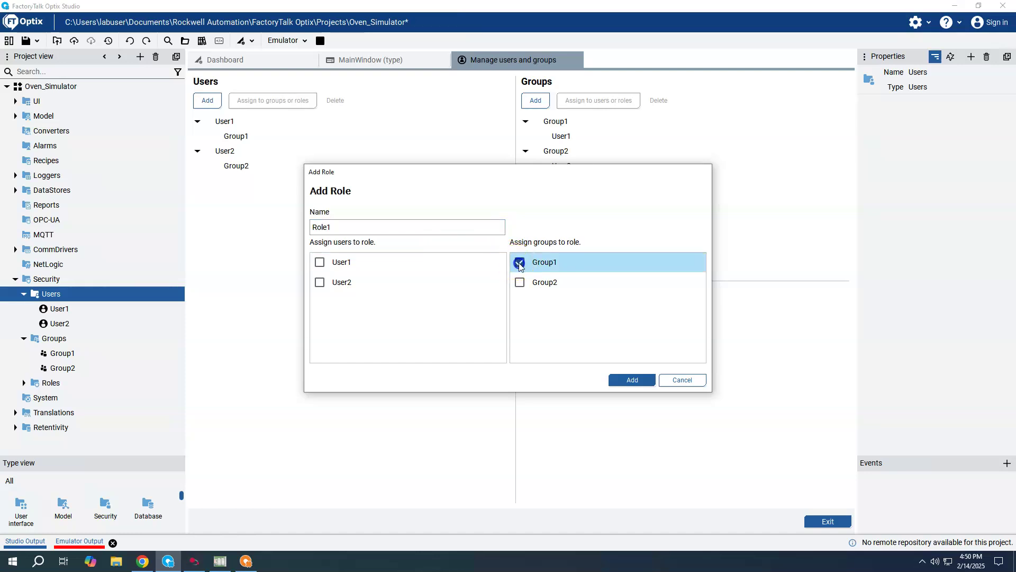
pyautogui.click(633, 381)
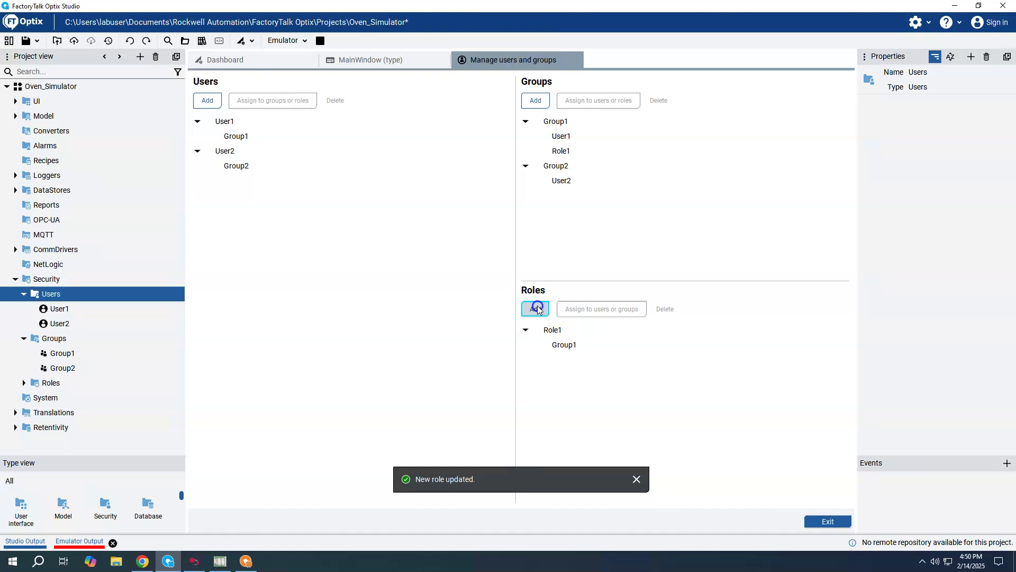
# Step: Add Role2 with Group2 assigned to it
pyautogui.click(536, 307)
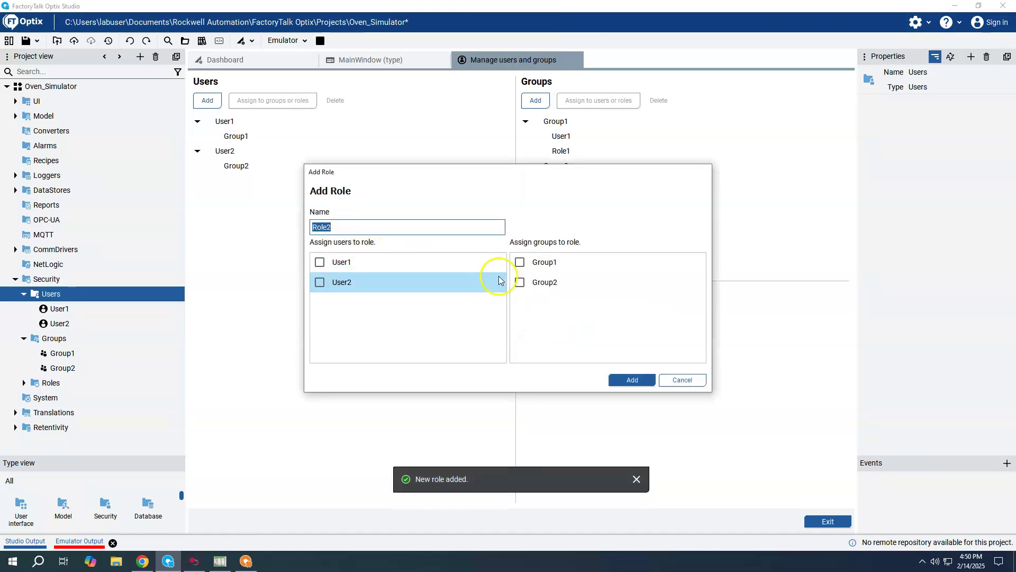
pyautogui.click(526, 284)
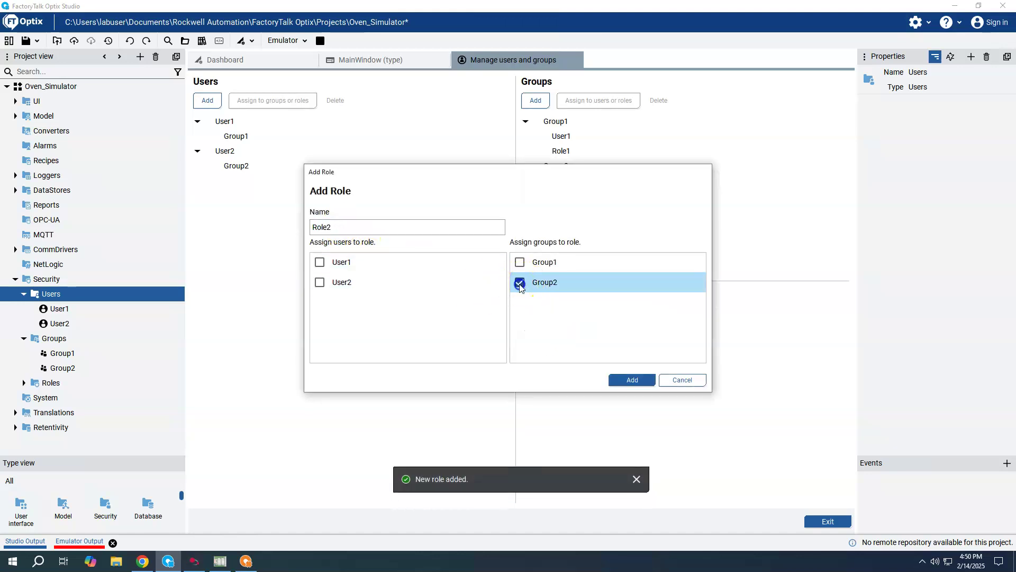
pyautogui.click(632, 381)
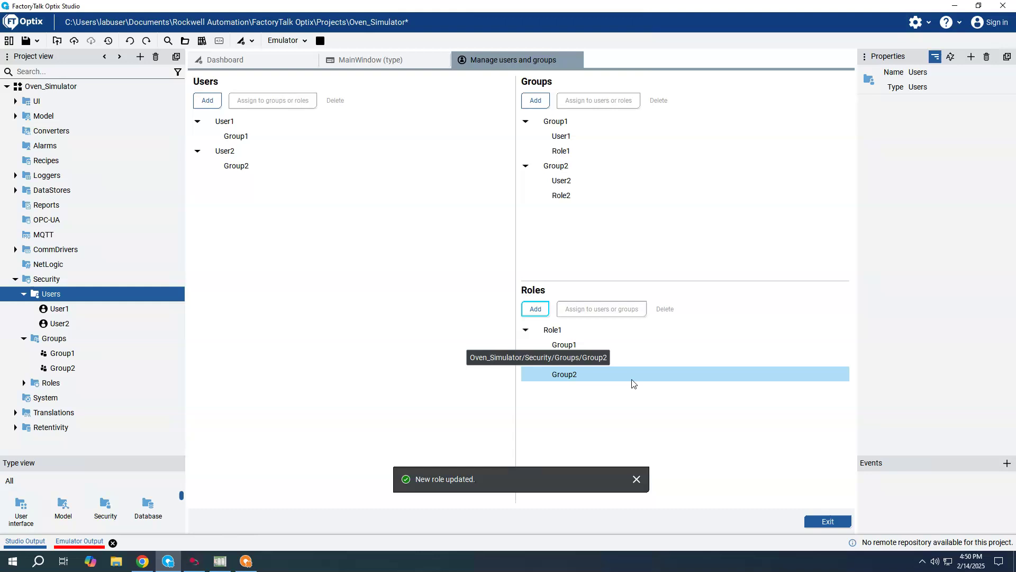
pyautogui.click(578, 374)
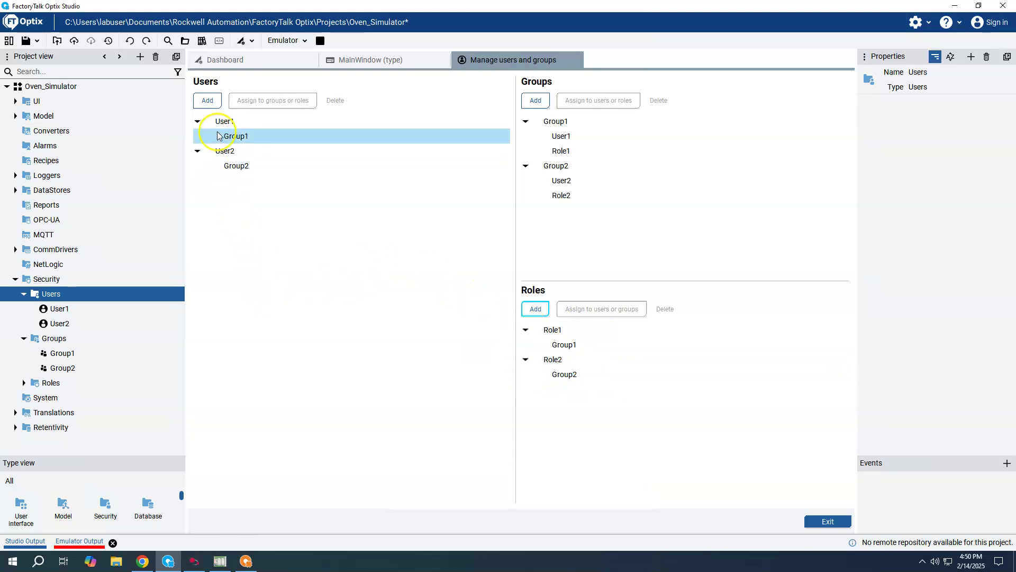
# Step: Exit the Manage users and groups wizard to return to the getting-started Dashboard
pyautogui.click(842, 522)
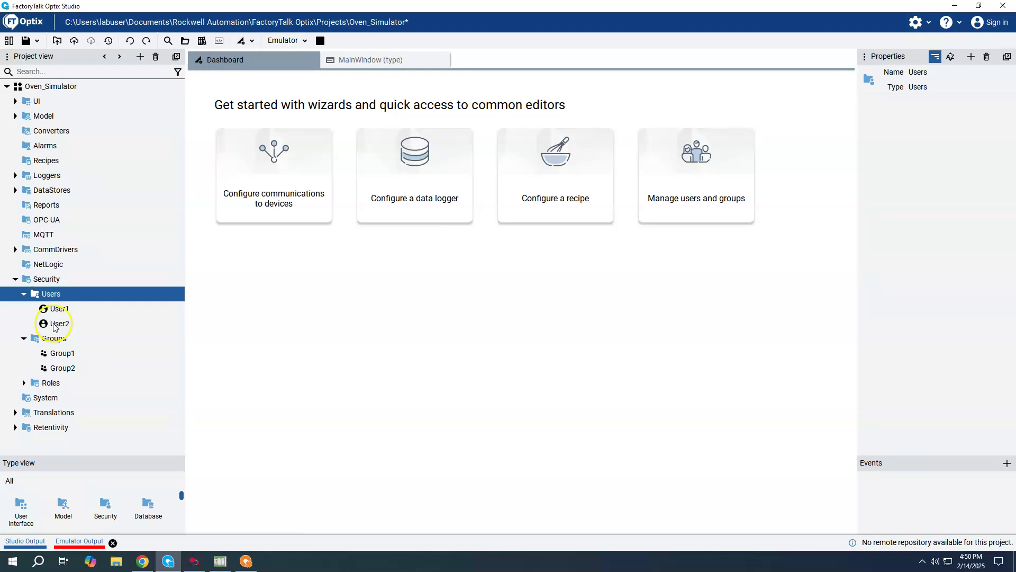